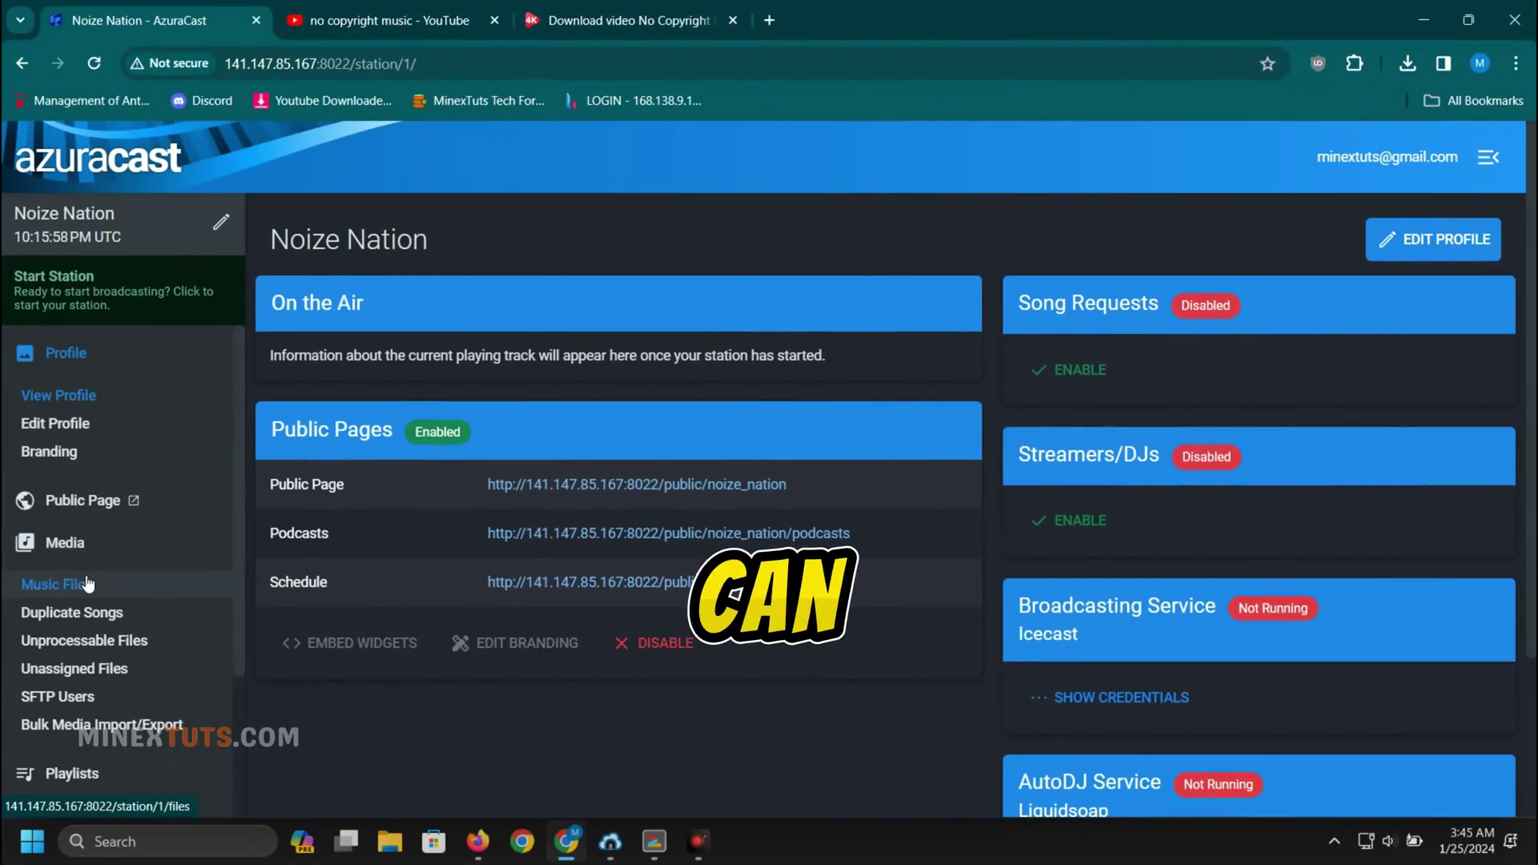
# Open Noize Nation's Music Files and scroll down to the list of uploaded tracks
pyautogui.click(57, 585)
pyautogui.scroll(-3, 384, 435)
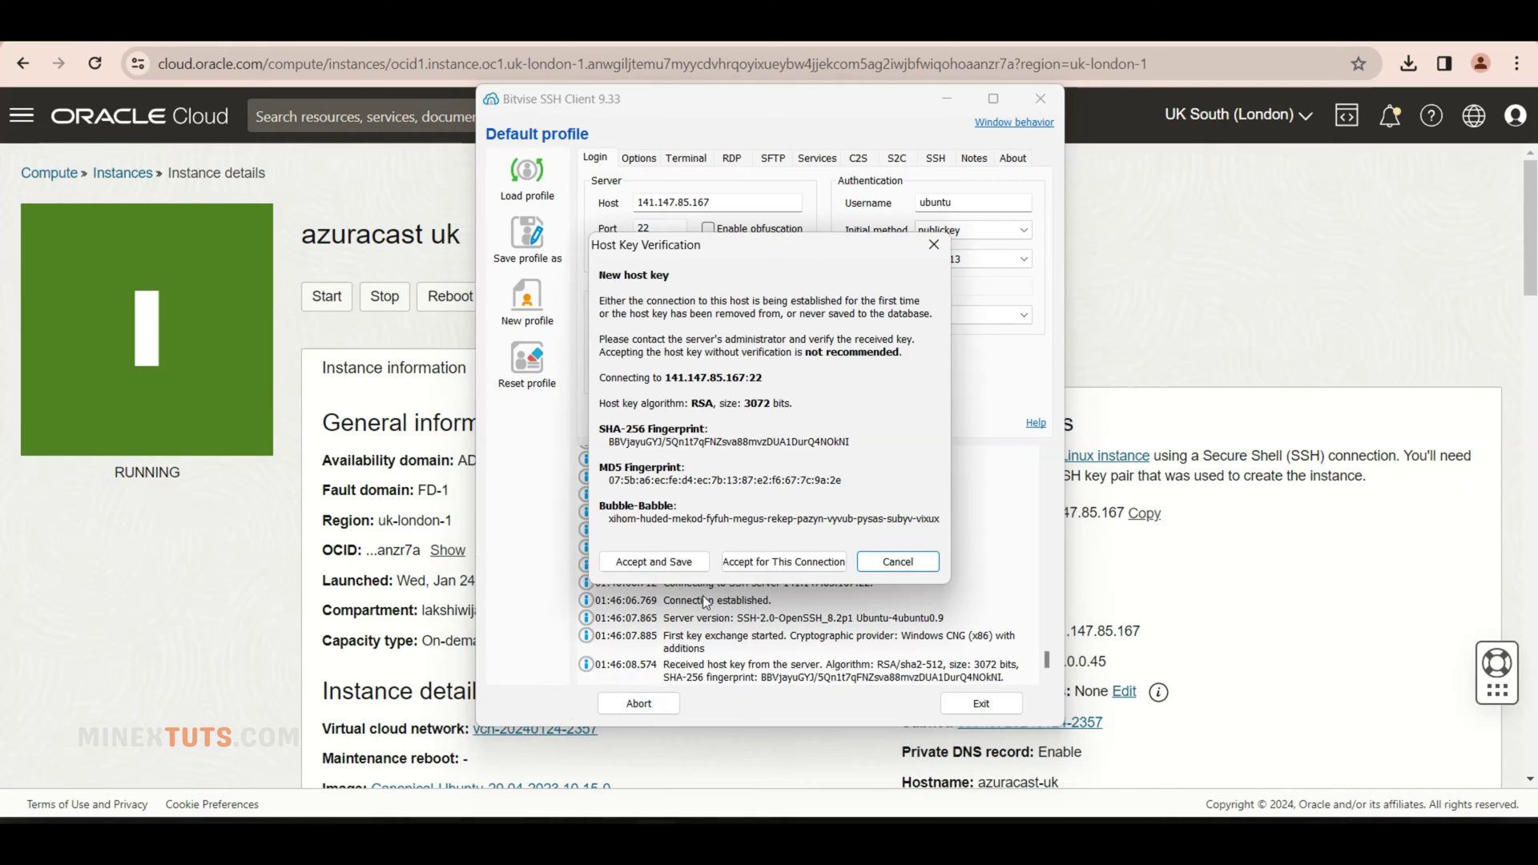
# Accept and save the host key, then open a terminal as root with sudo su -
pyautogui.click(665, 562)
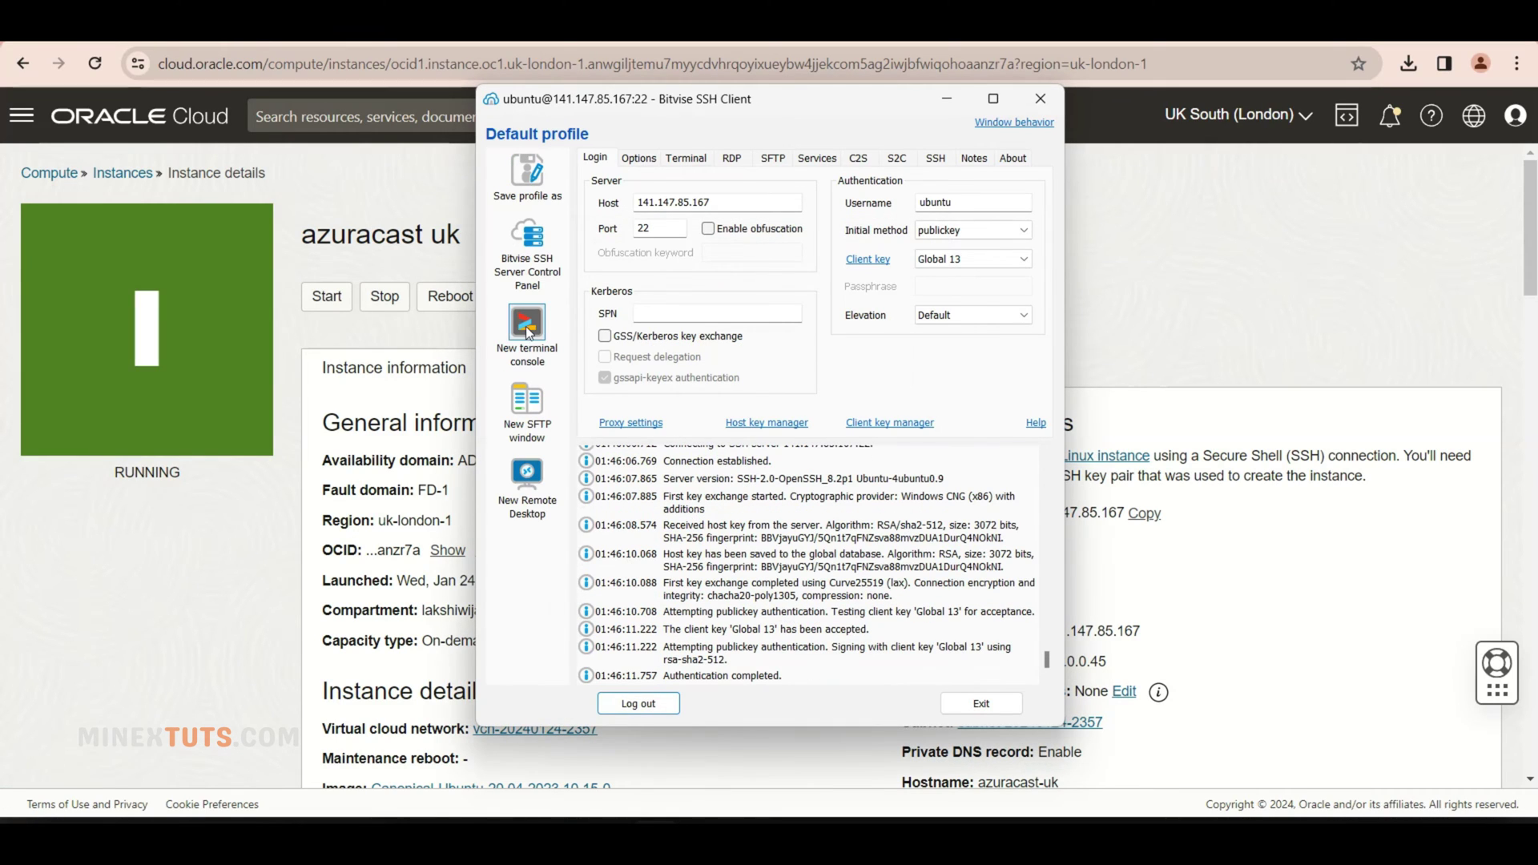
pyautogui.click(528, 325)
pyautogui.moveTo(1219, 442); pyautogui.dragTo(1483, 442)
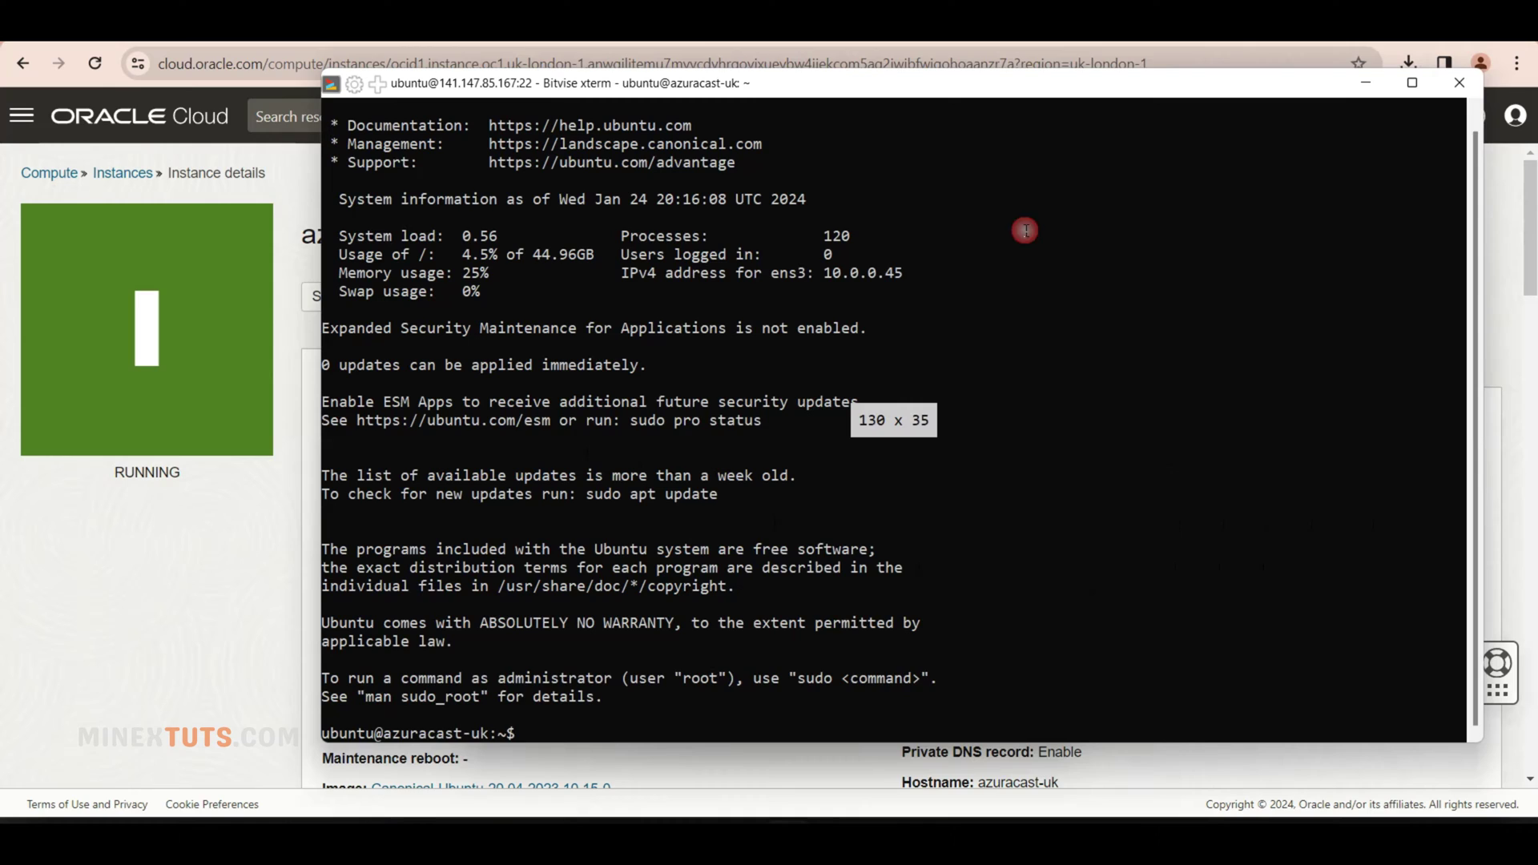
pyautogui.moveTo(775, 87); pyautogui.dragTo(624, 66)
pyautogui.write('s')
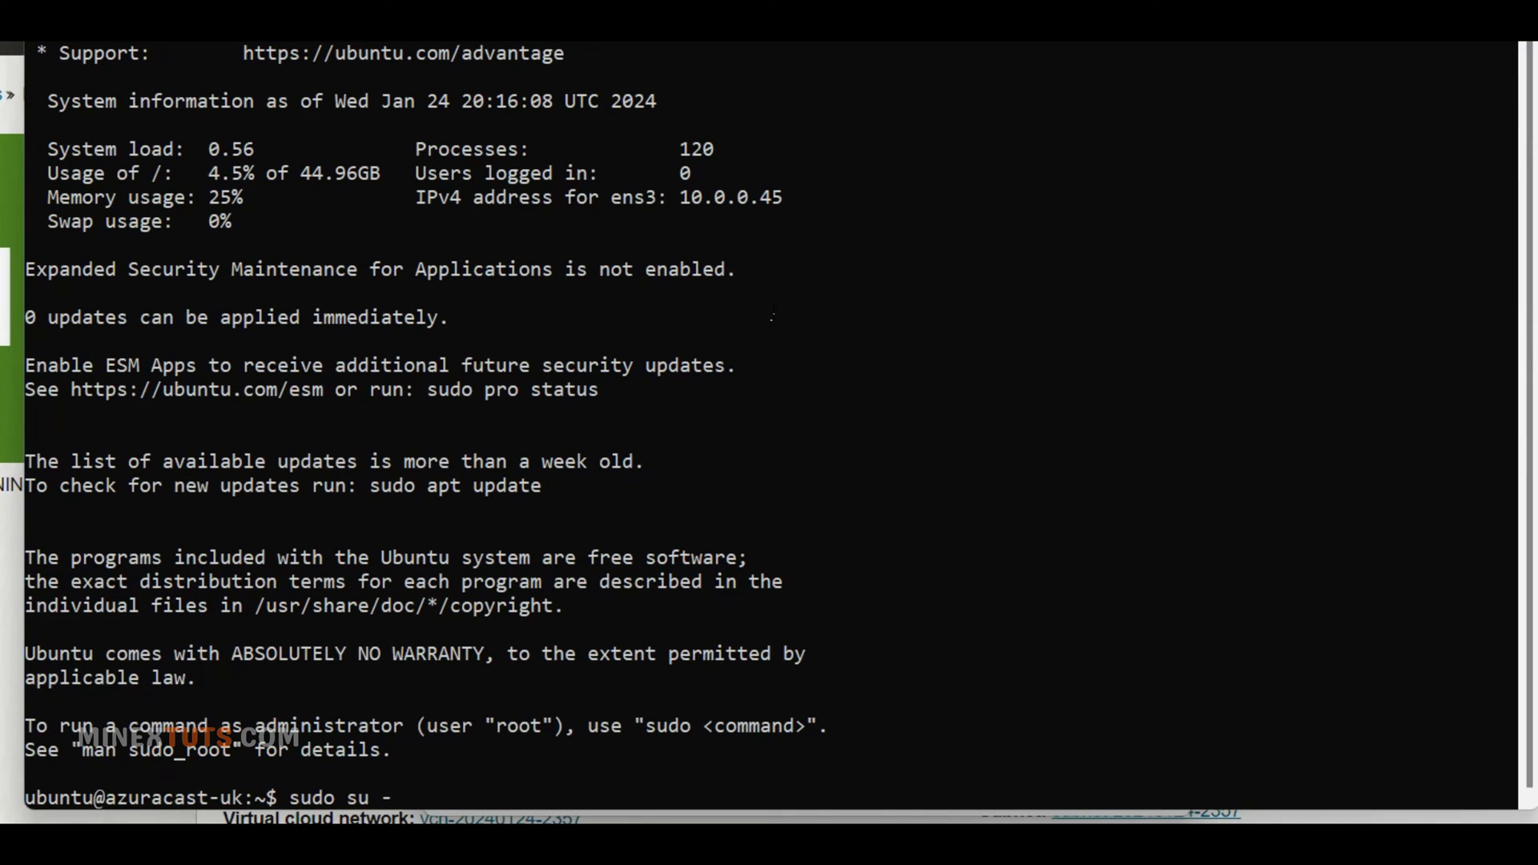
pyautogui.write('udo su -')
pyautogui.press('Return')
# Paste and run the commands that add the 4 GiB swap file and open the iptables firewall rules
pyautogui.hotkey('alt', 'Tab')
pyautogui.moveTo(858, 297); pyautogui.dragTo(312, 275)
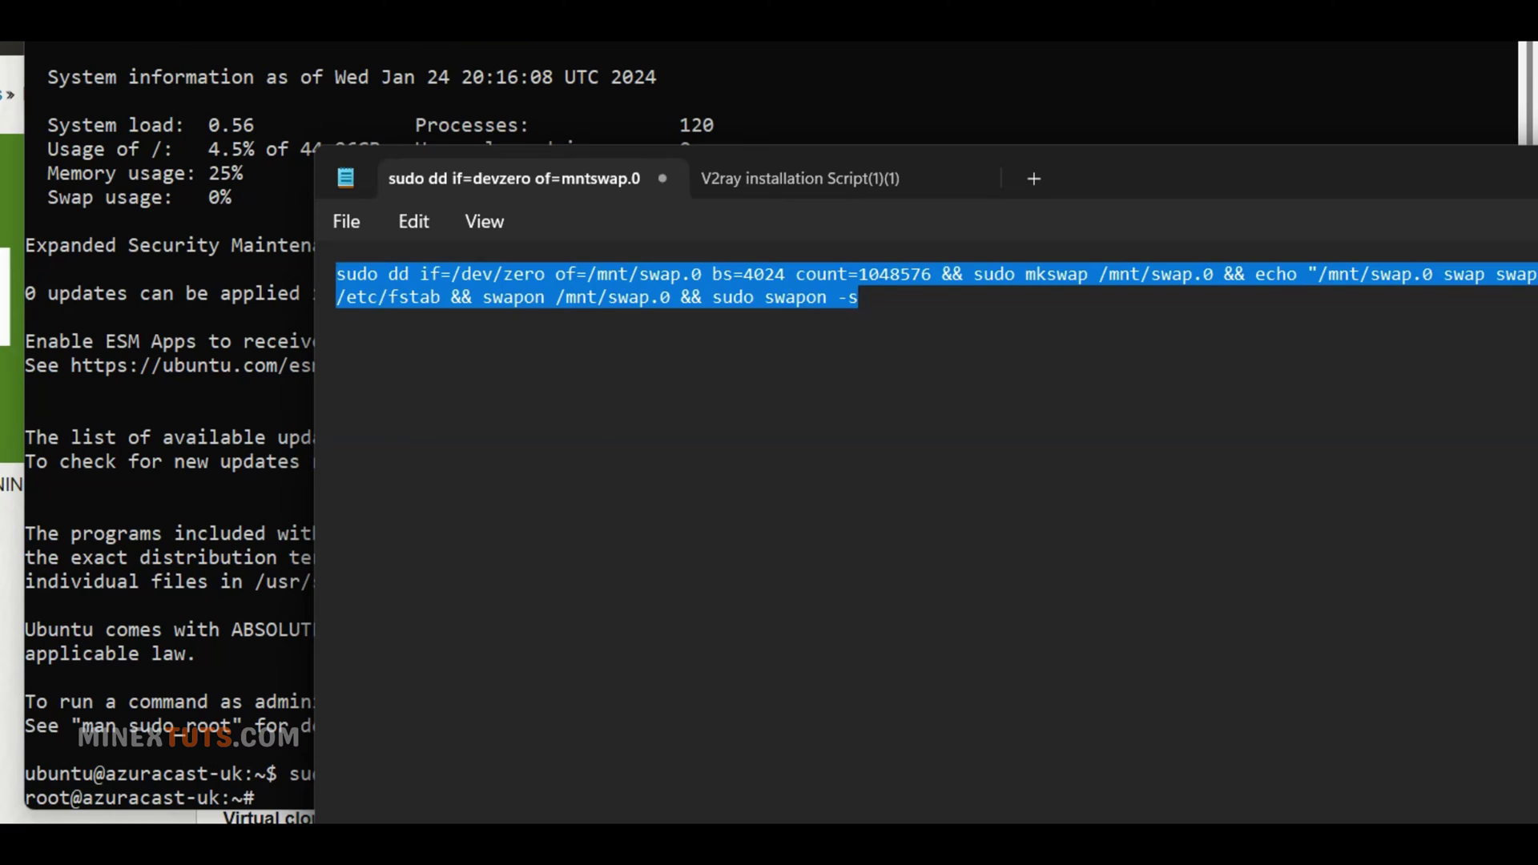
pyautogui.hotkey('ctrl', 'c')
pyautogui.hotkey('alt', 'Tab')
pyautogui.press('shift+Insert')
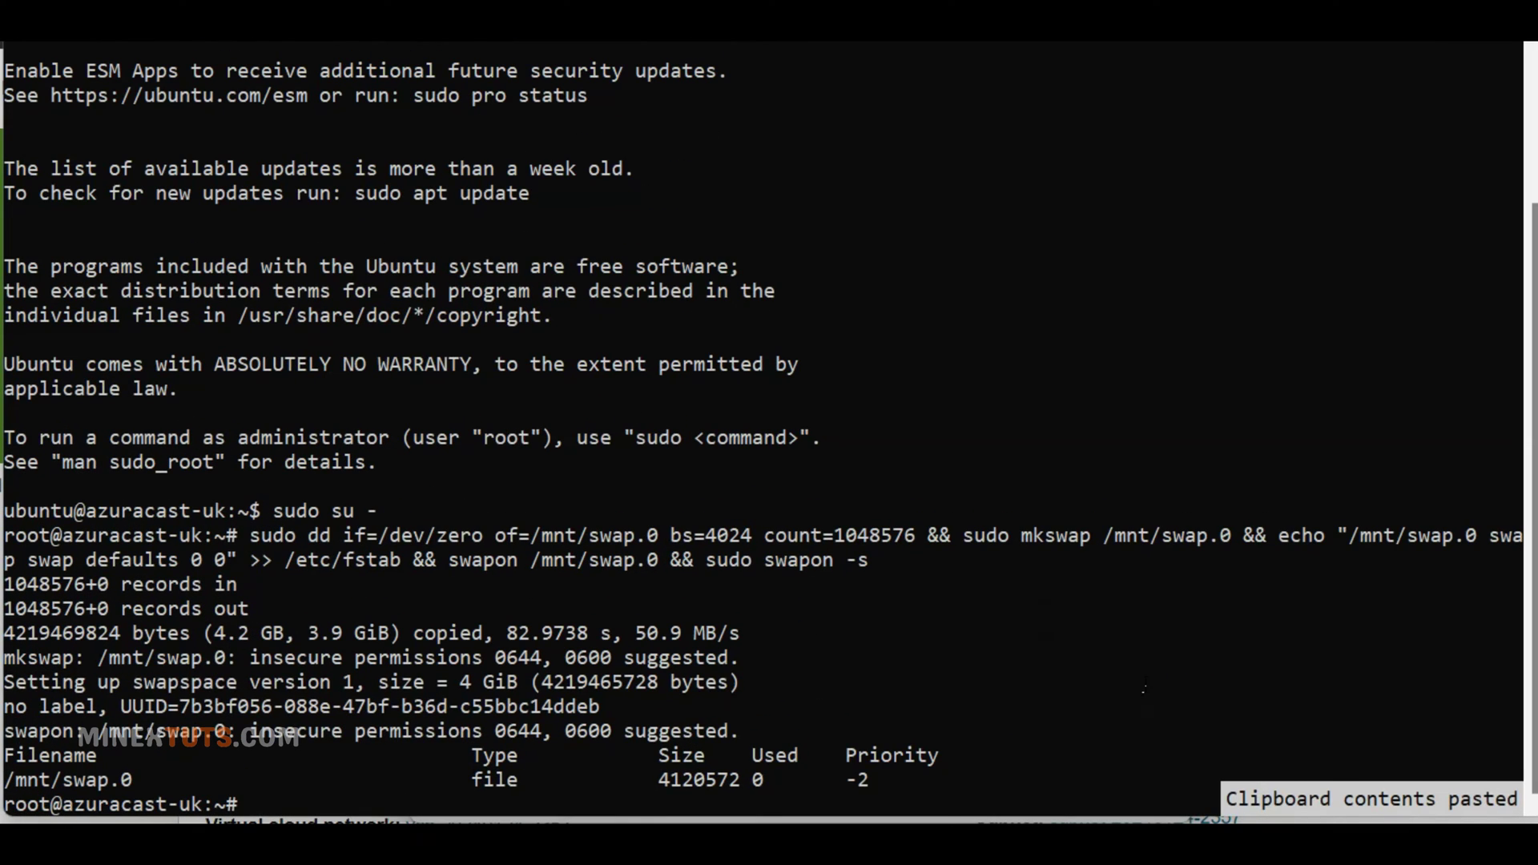
pyautogui.press('Return')
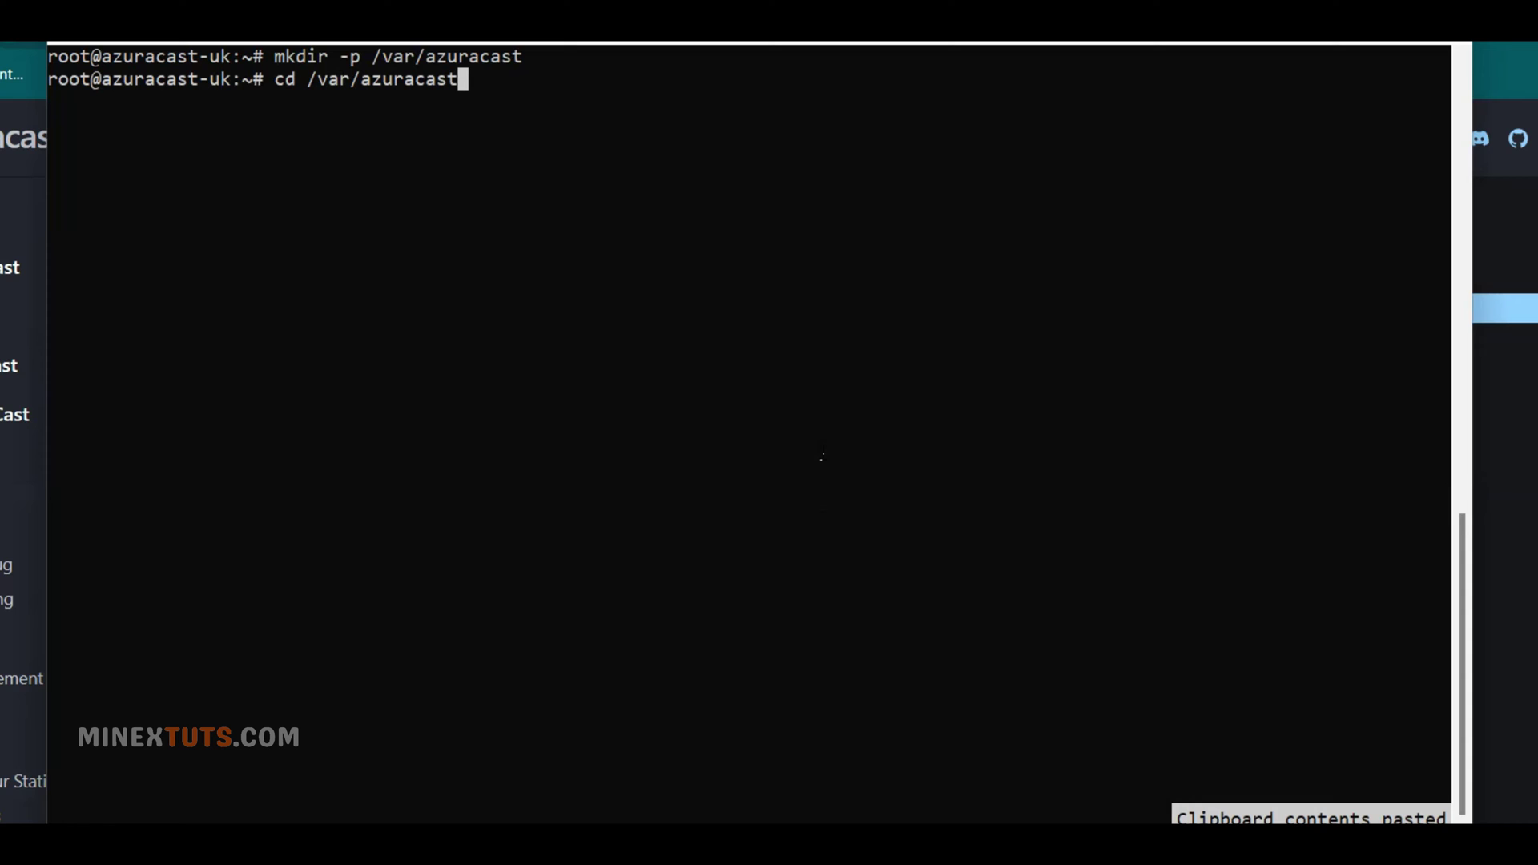
# Download docker.sh into /var/azuracast, run the installer, and confirm installing Docker
pyautogui.press('Return')
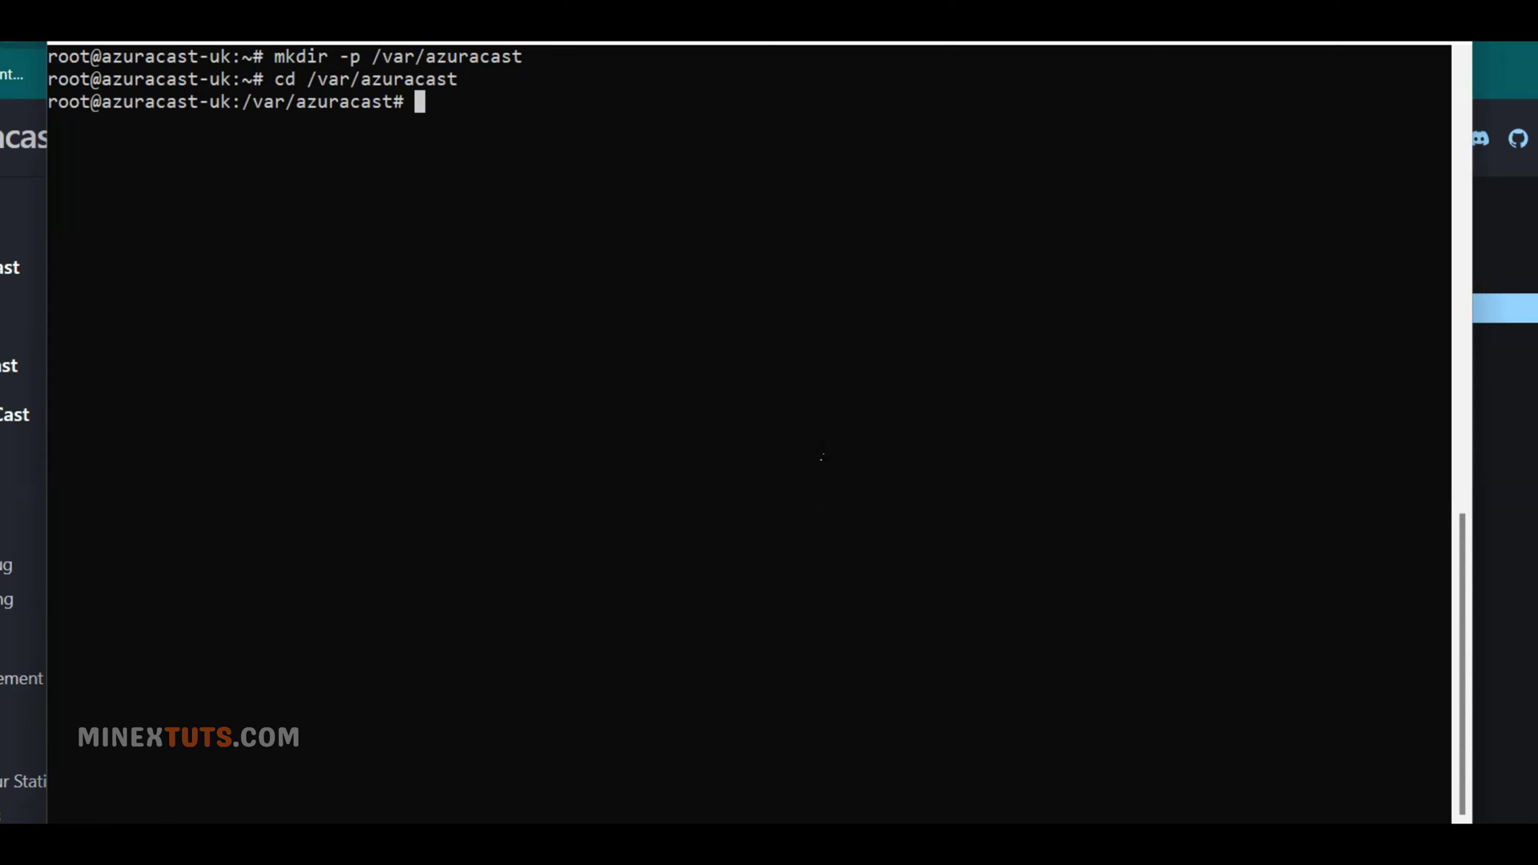
pyautogui.rightClick(821, 455)
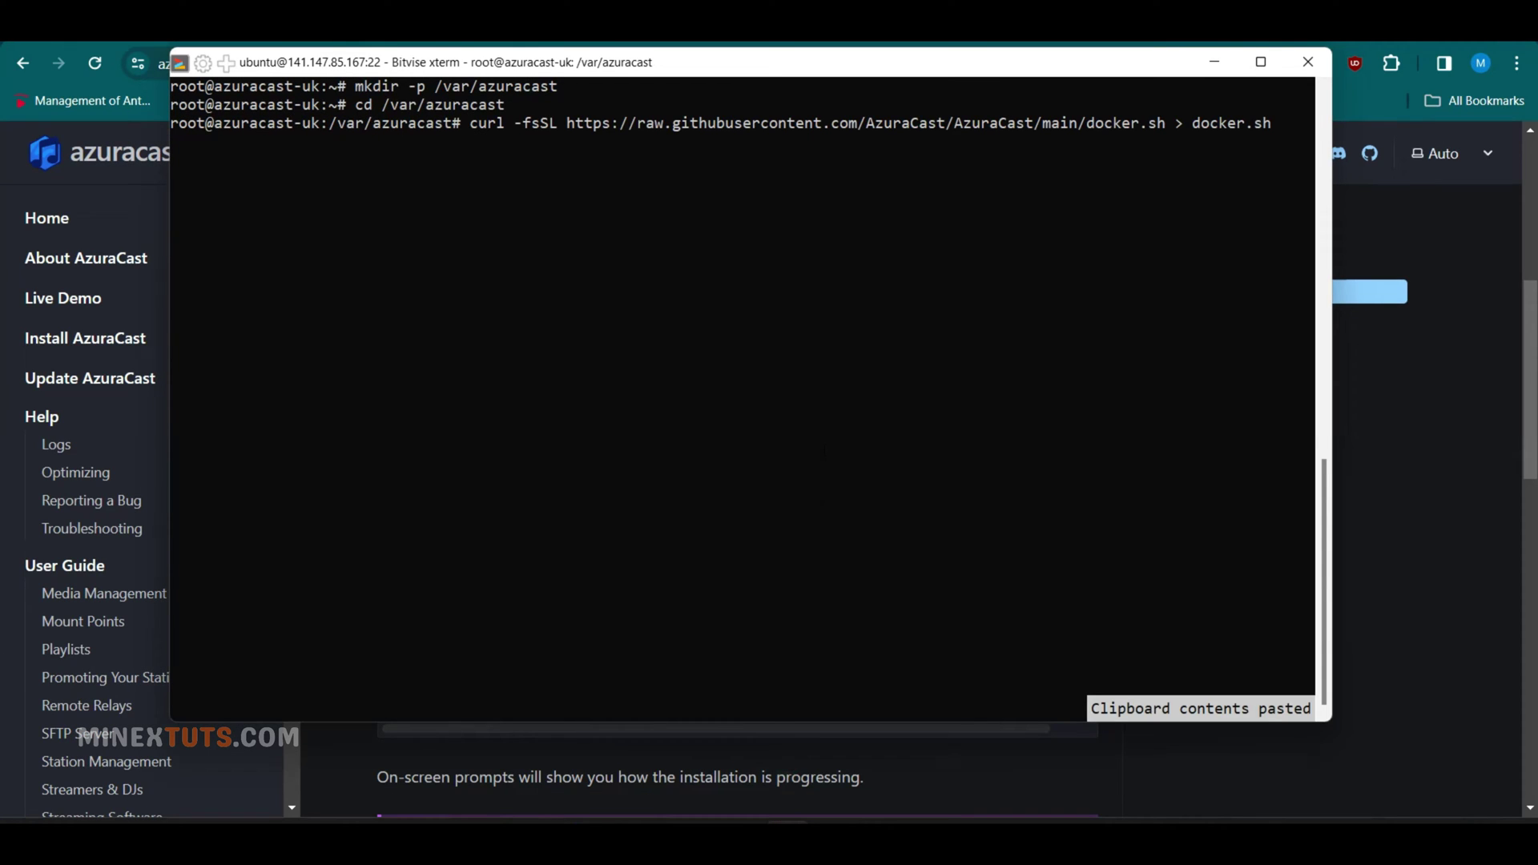
pyautogui.press('Return')
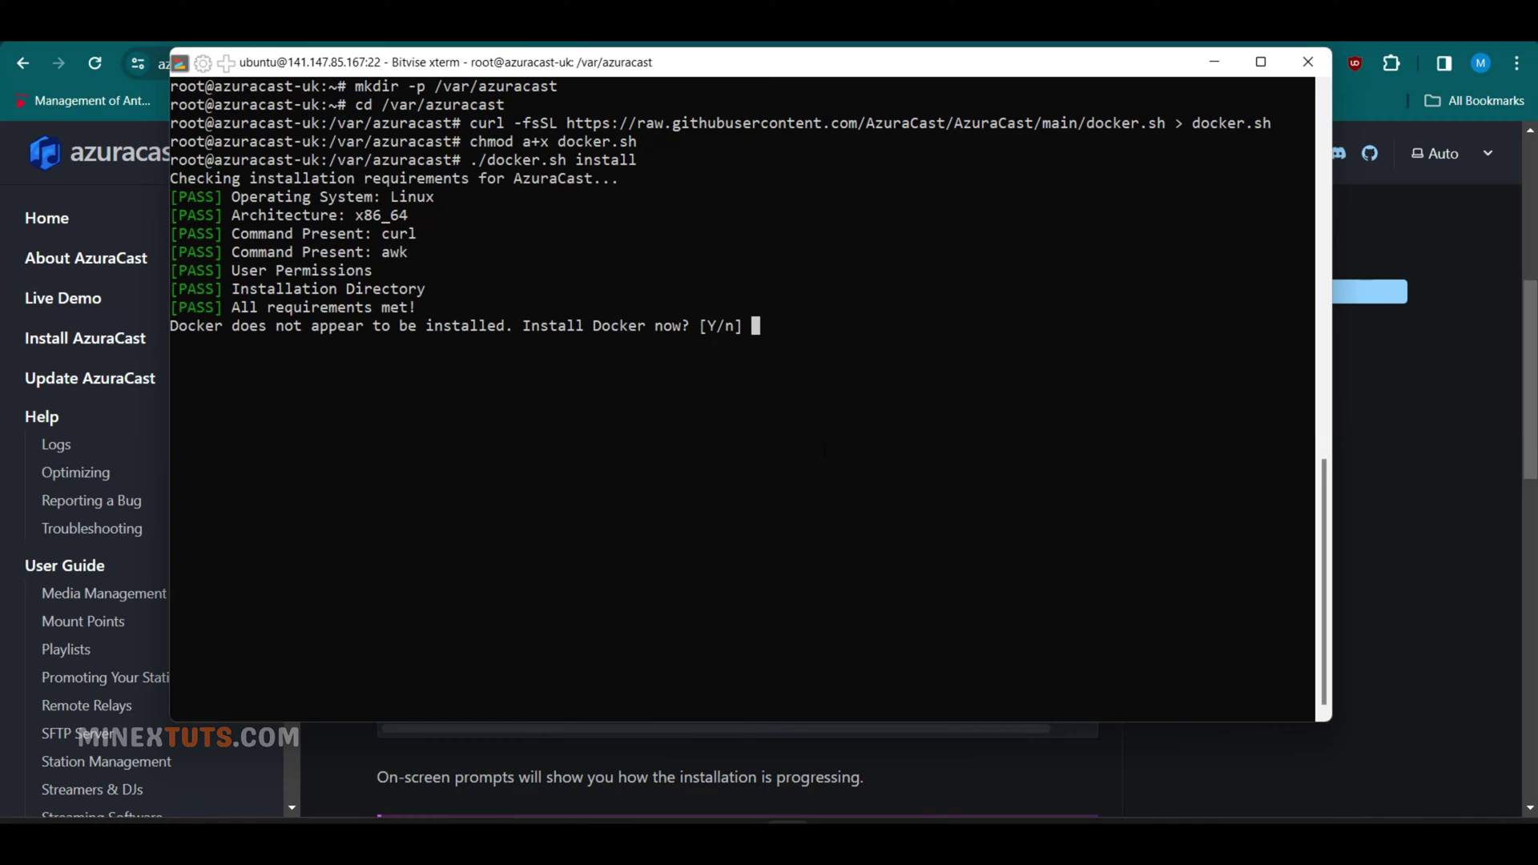
pyautogui.press('Return')
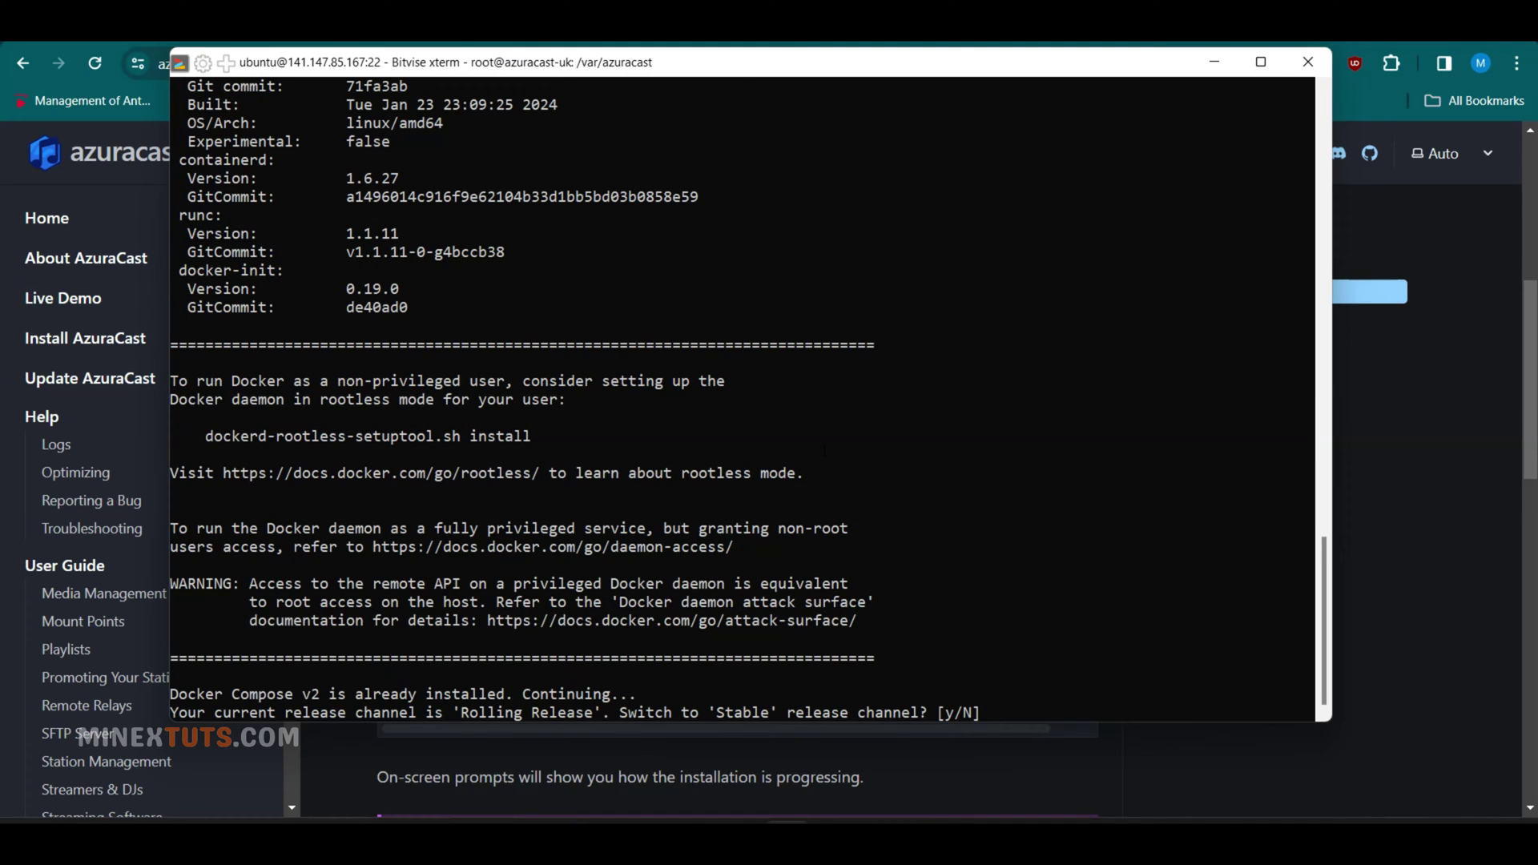
# Switch to the Stable release channel, update the utility script, and rerun ./docker.sh install
pyautogui.write('y')
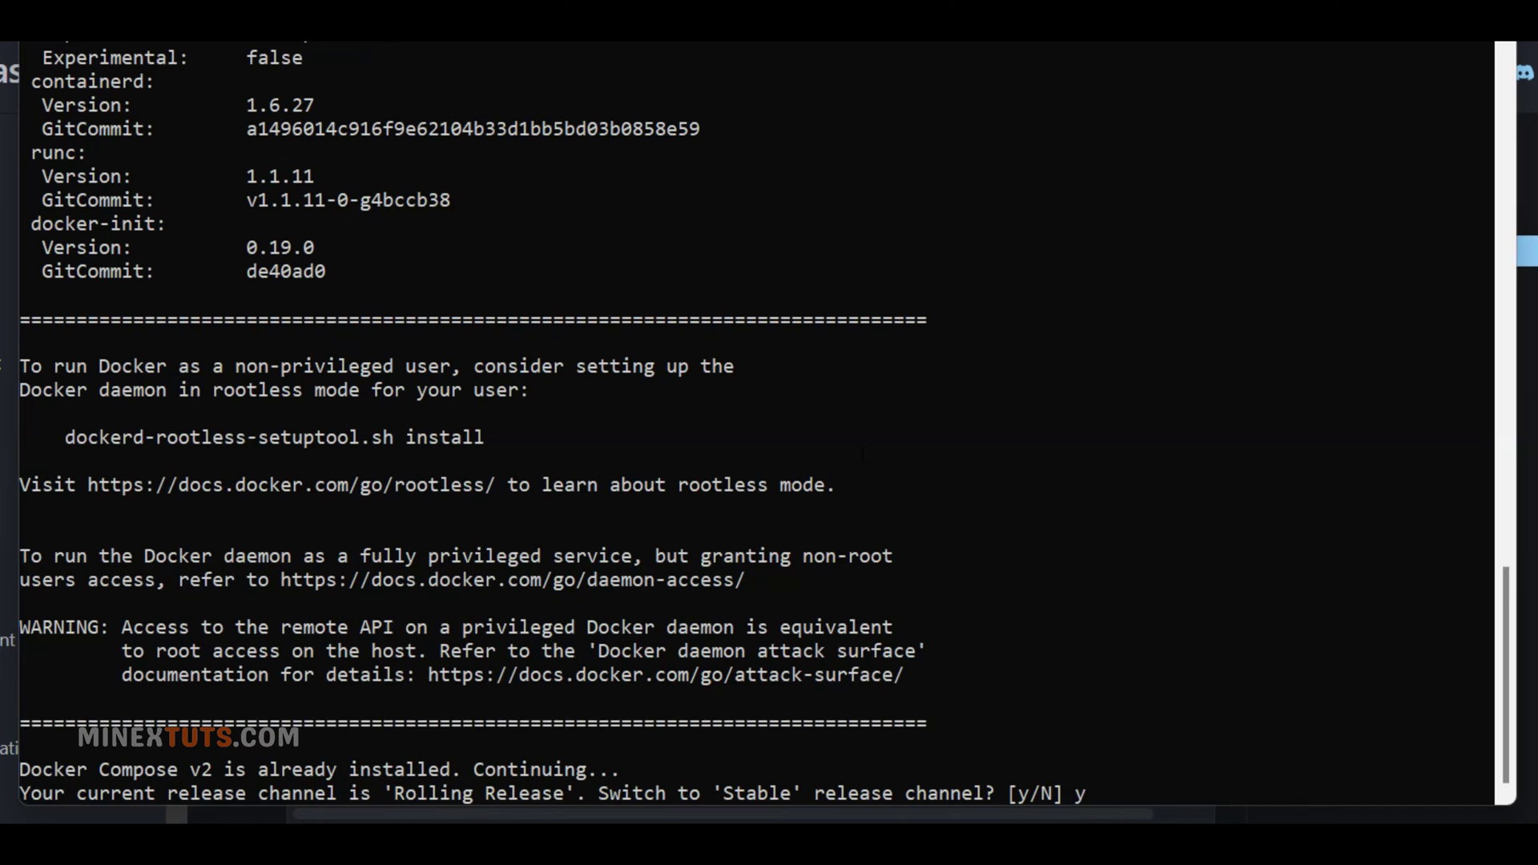
pyautogui.press('Return')
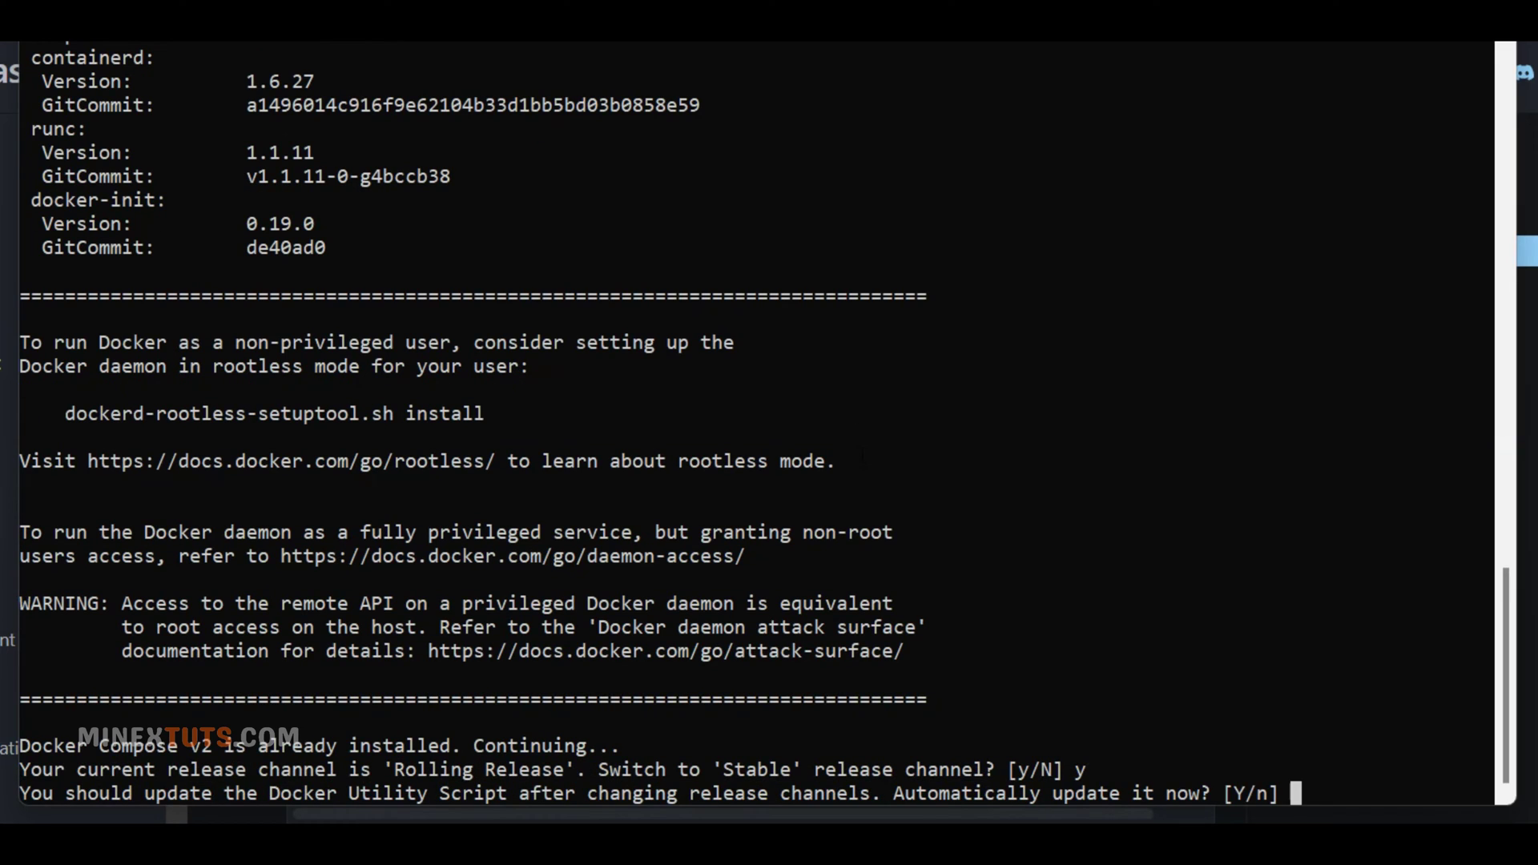
pyautogui.write('y')
pyautogui.press('Return')
pyautogui.write('./docker.sh install')
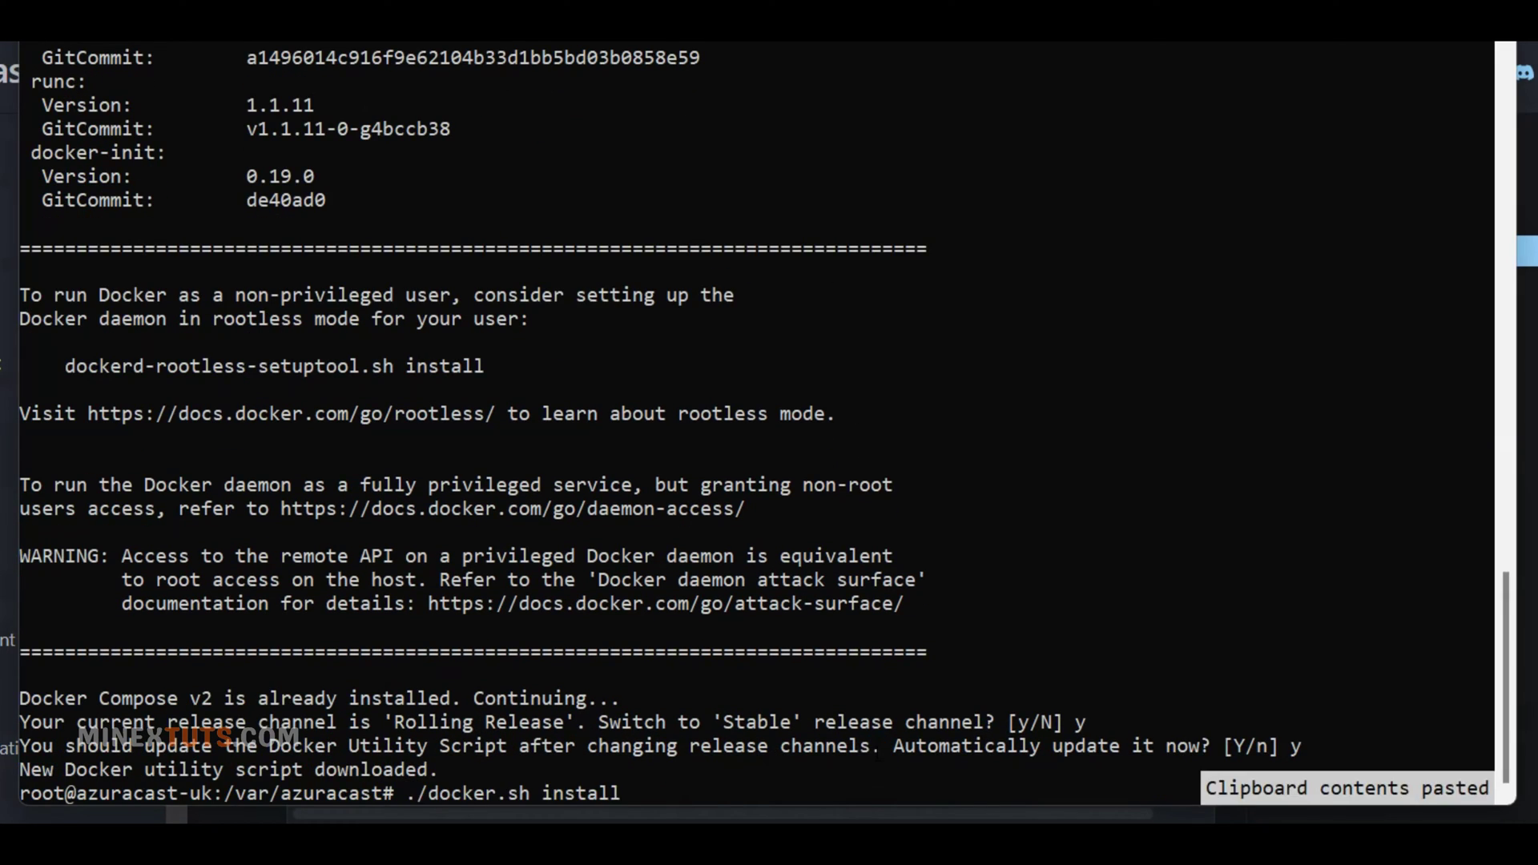
pyautogui.press('Return')
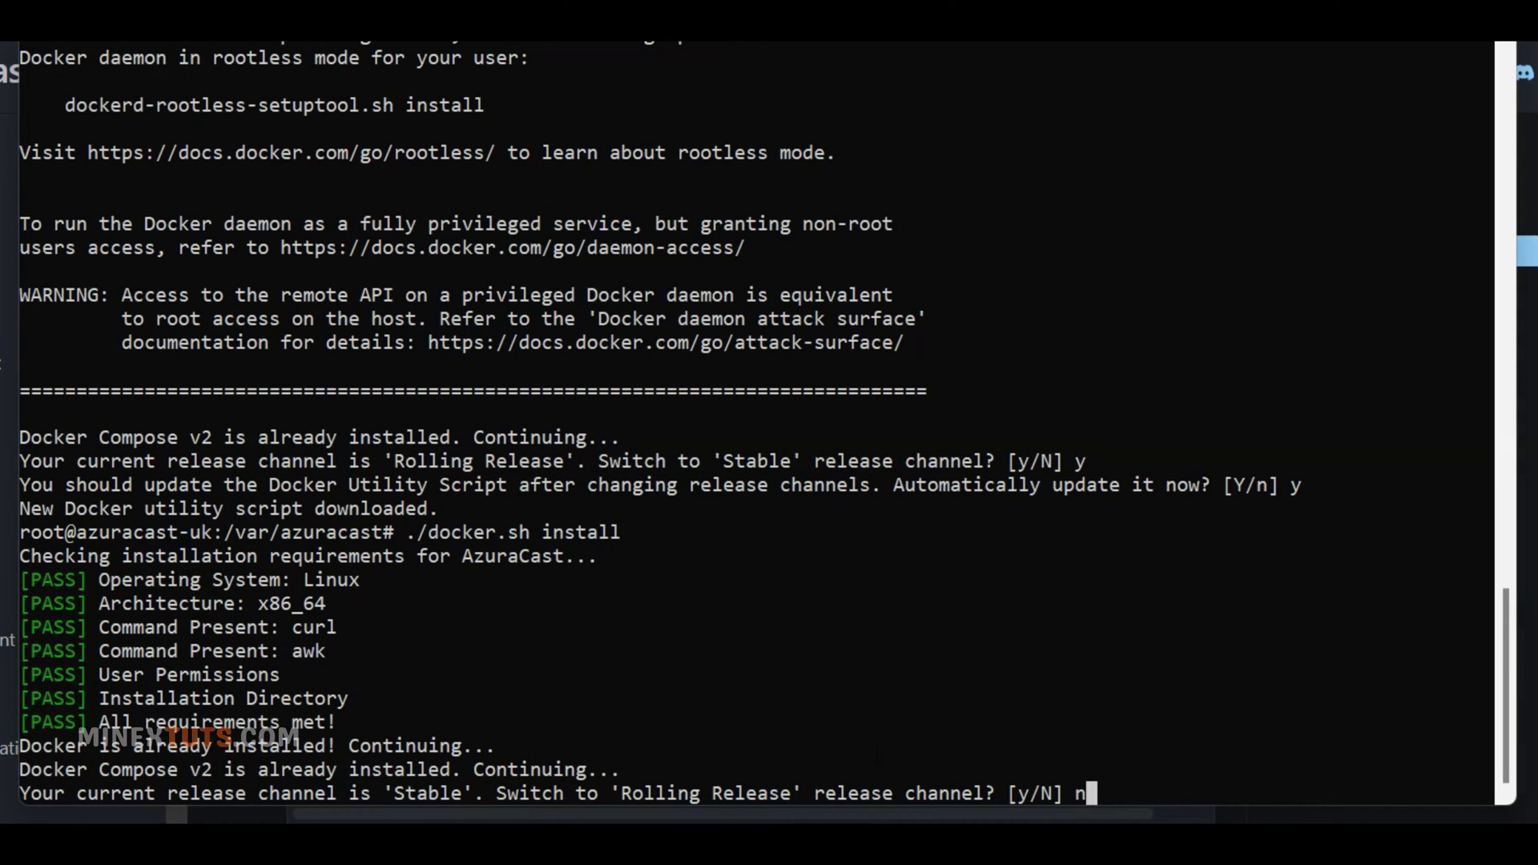
# Decline Rolling Release and customise the ports to HTTP 8022 and HTTPS 4432, keeping the other defaults
pyautogui.press('Return')
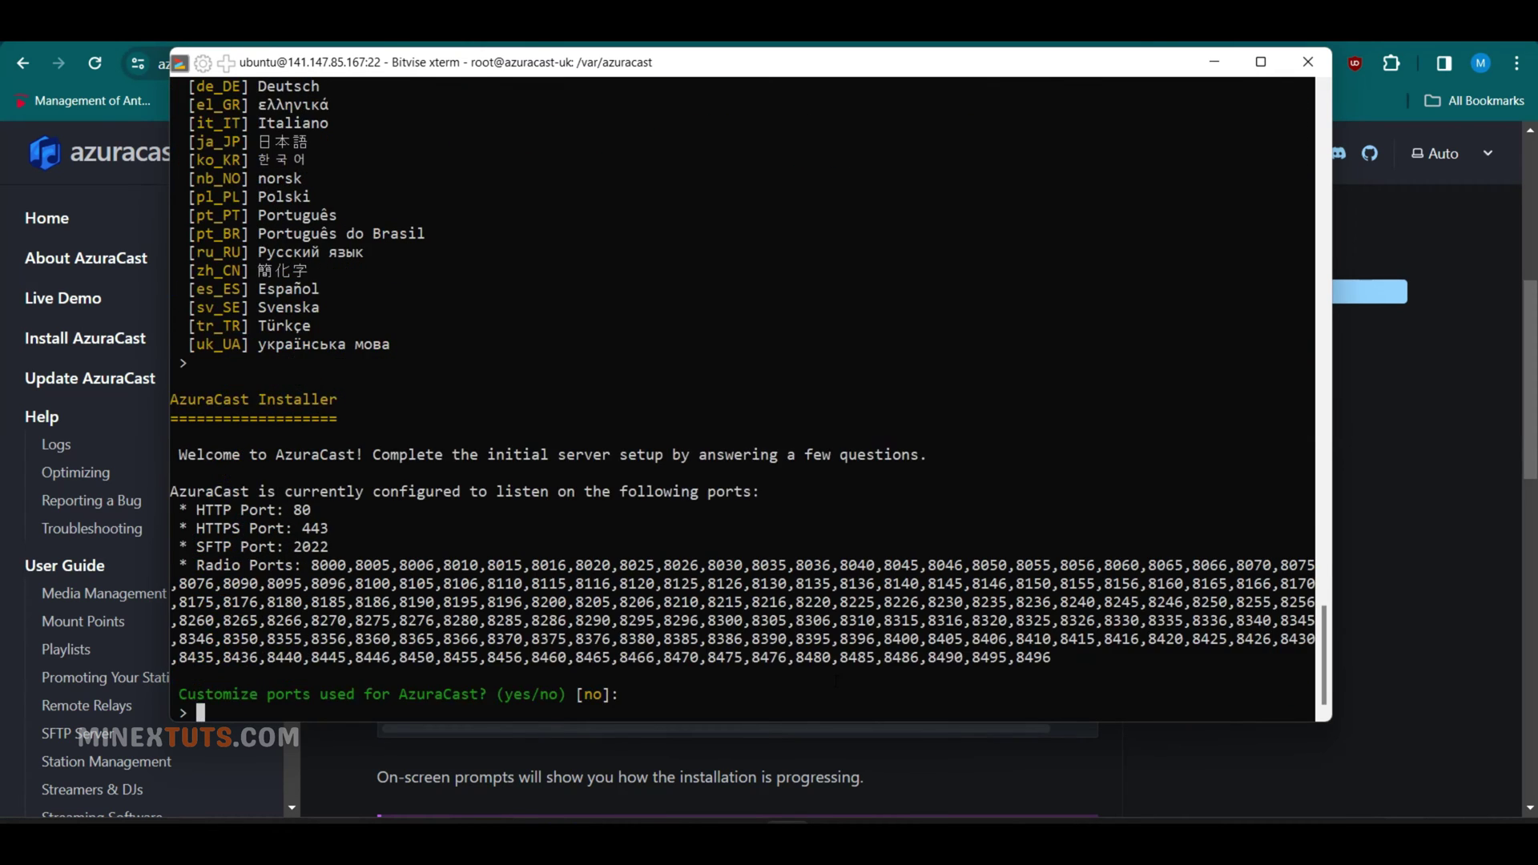
pyautogui.write('yes')
pyautogui.press('Return')
pyautogui.write('8022')
pyautogui.press('Return')
pyautogui.write('4432')
pyautogui.press('Return')
pyautogui.press('Return')
pyautogui.press('Return')
pyautogui.press('Return')
pyautogui.press('Return')
pyautogui.press('Return')
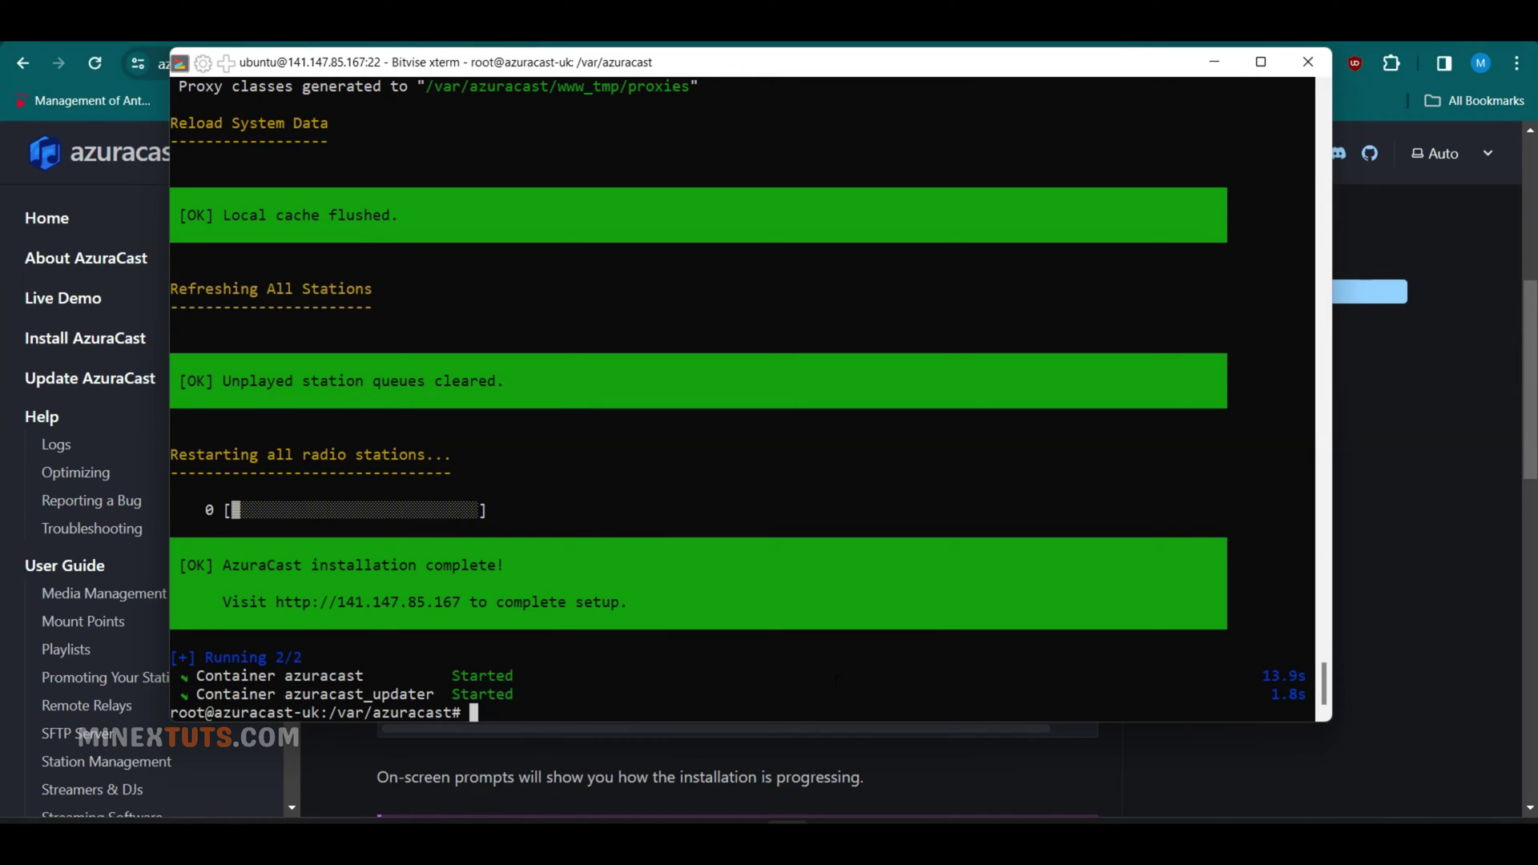
# Load the copied server address with :8022 appended in a new Chrome tab
pyautogui.doubleClick(285, 604)
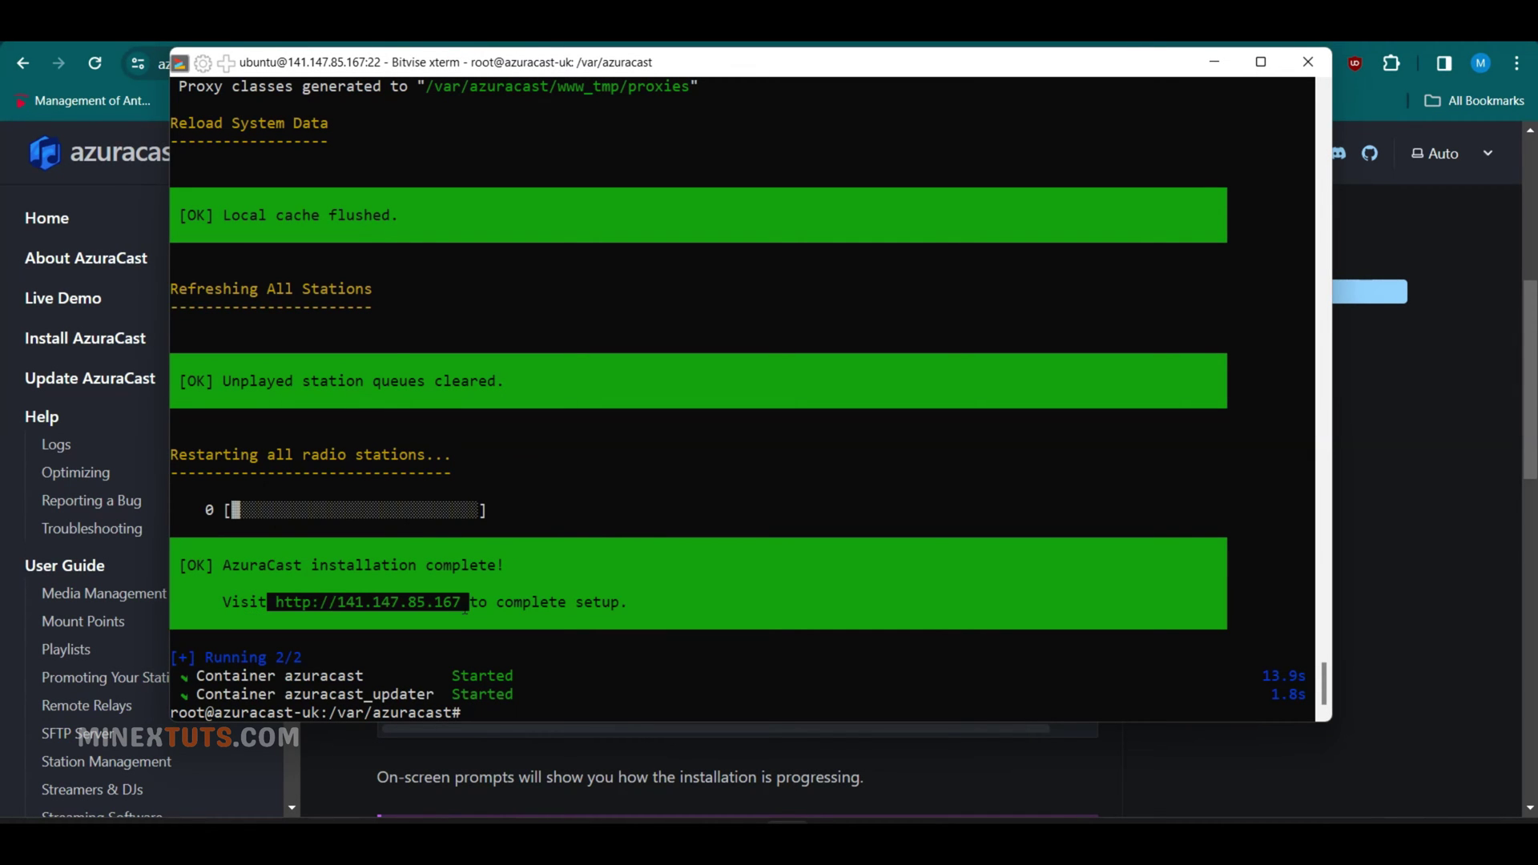
pyautogui.hotkey('ctrl', 't')
pyautogui.hotkey('ctrl', 'v')
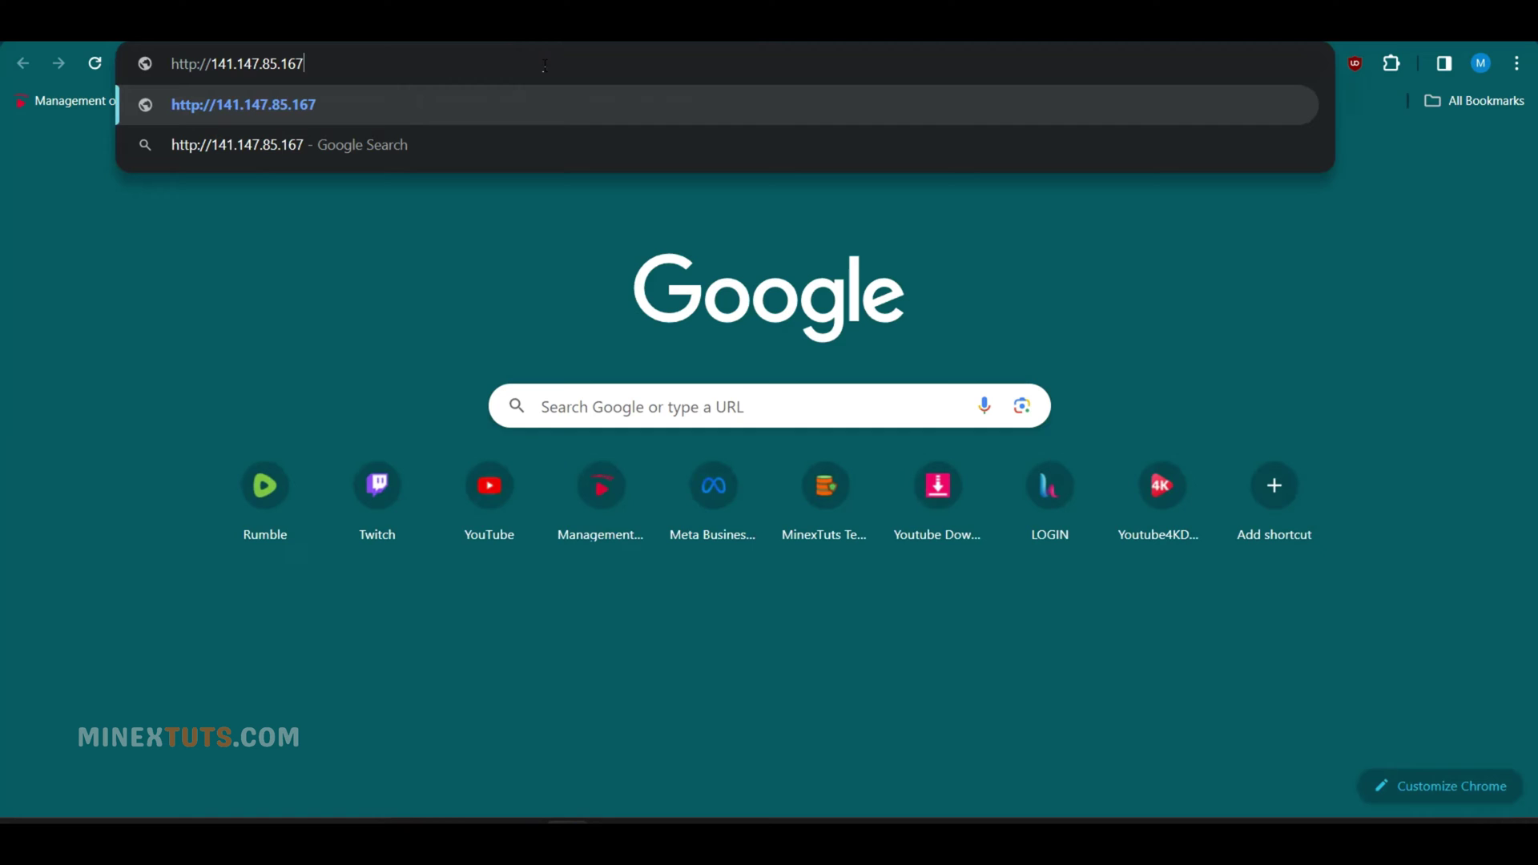
pyautogui.write(':2')
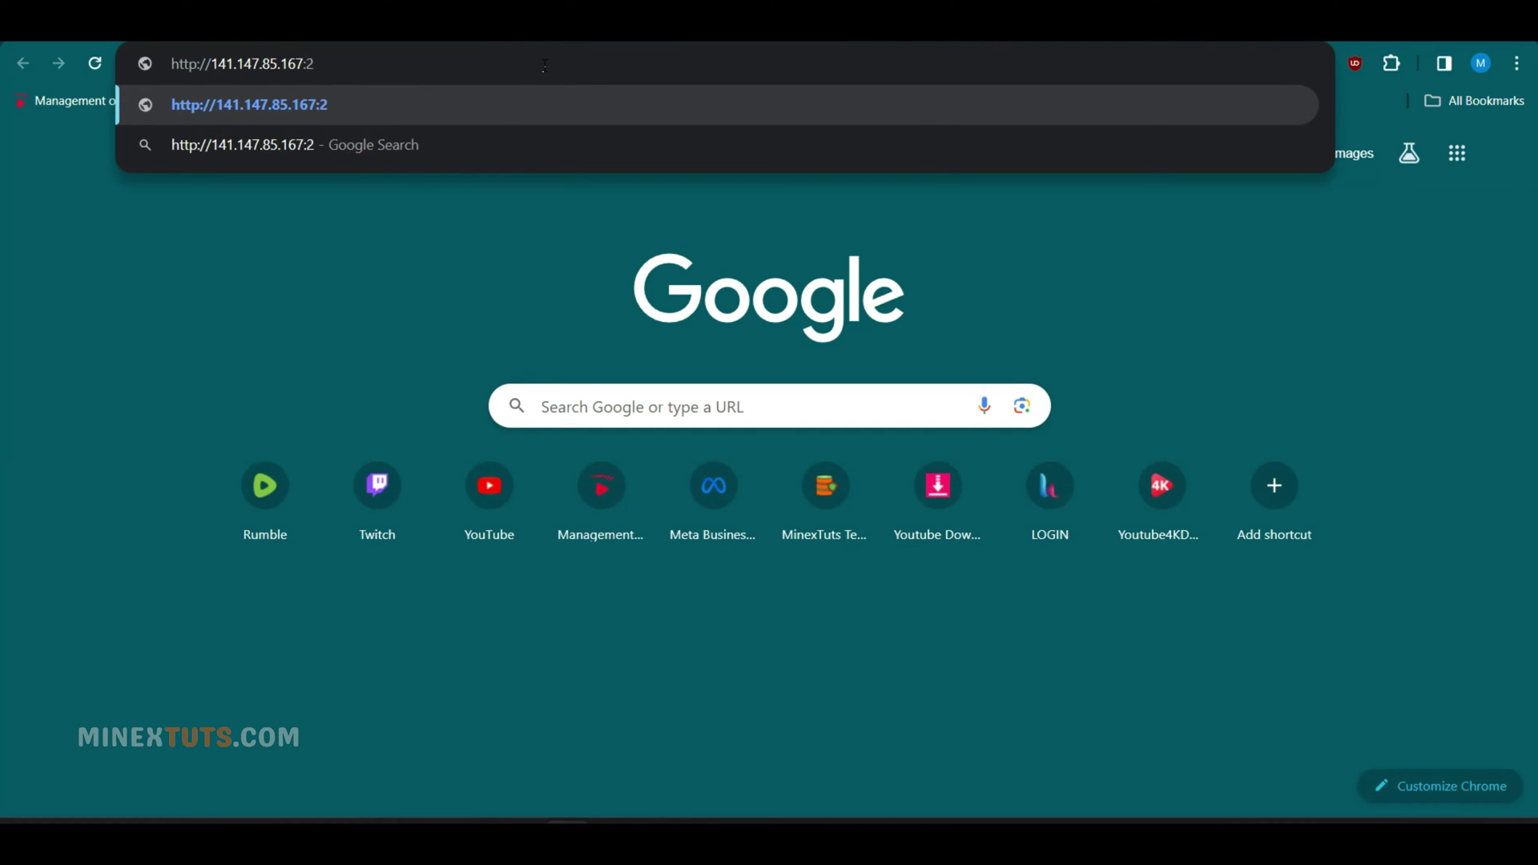
pyautogui.press('BackSpace')
pyautogui.write('8022')
pyautogui.press('Return')
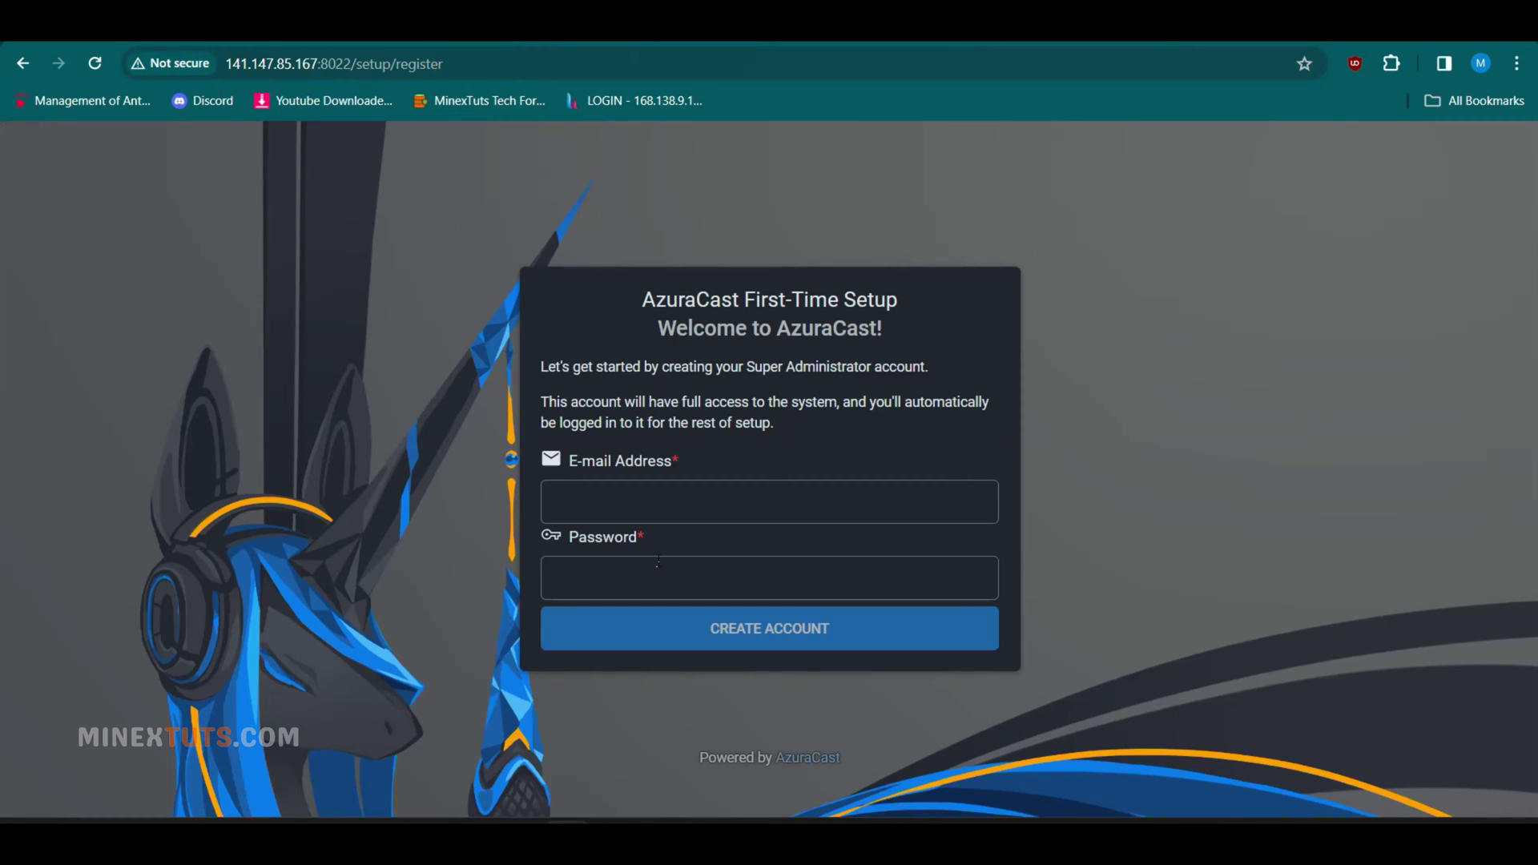
# Create the Super Administrator account with the saved e-mail address and password
pyautogui.click(639, 482)
pyautogui.click(705, 553)
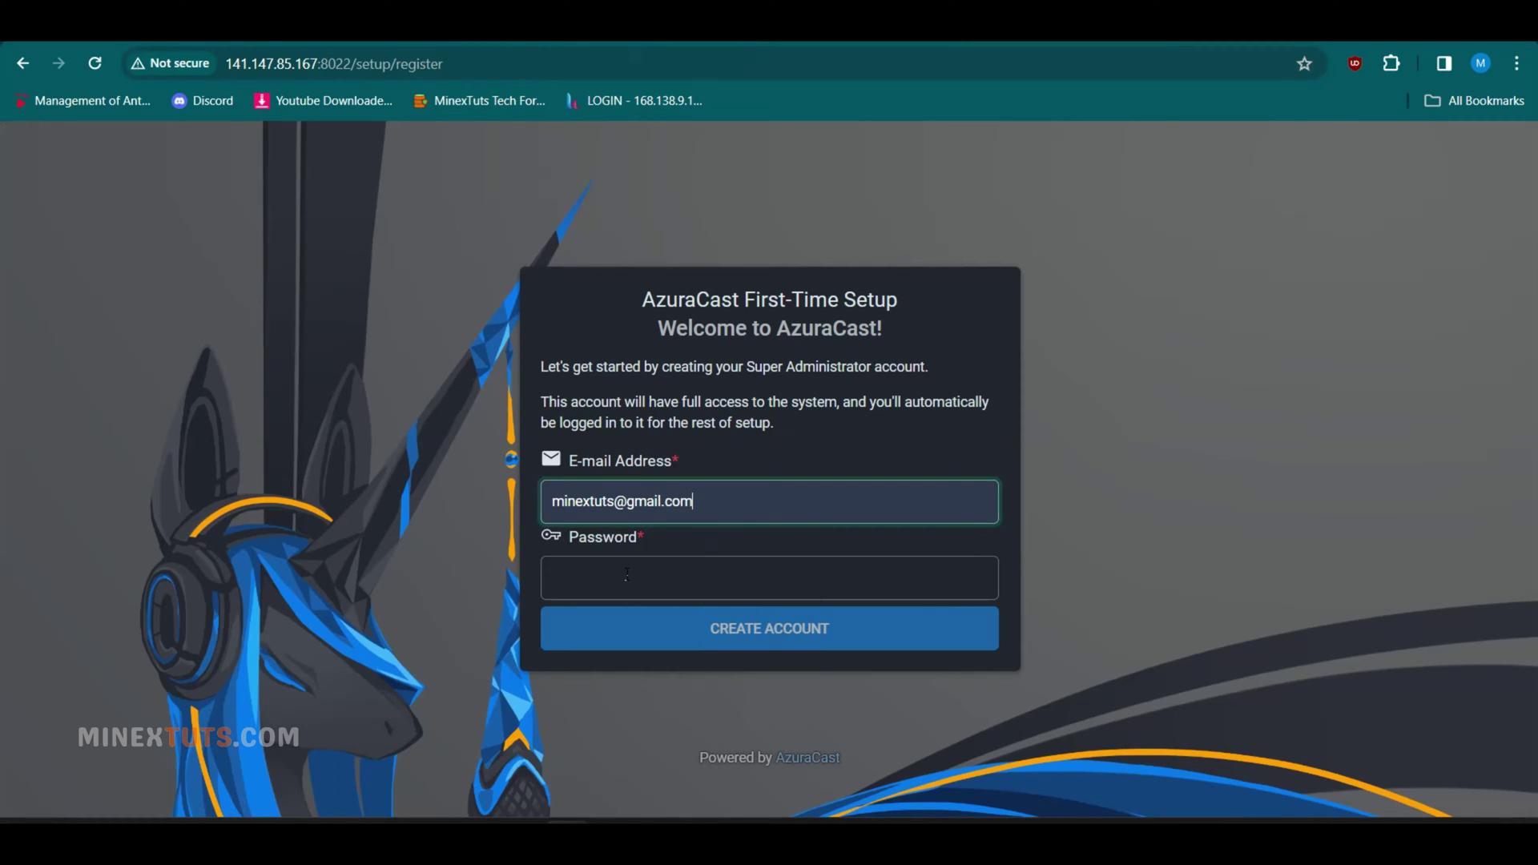
pyautogui.click(625, 575)
pyautogui.hotkey('ctrl', 'v')
pyautogui.click(745, 635)
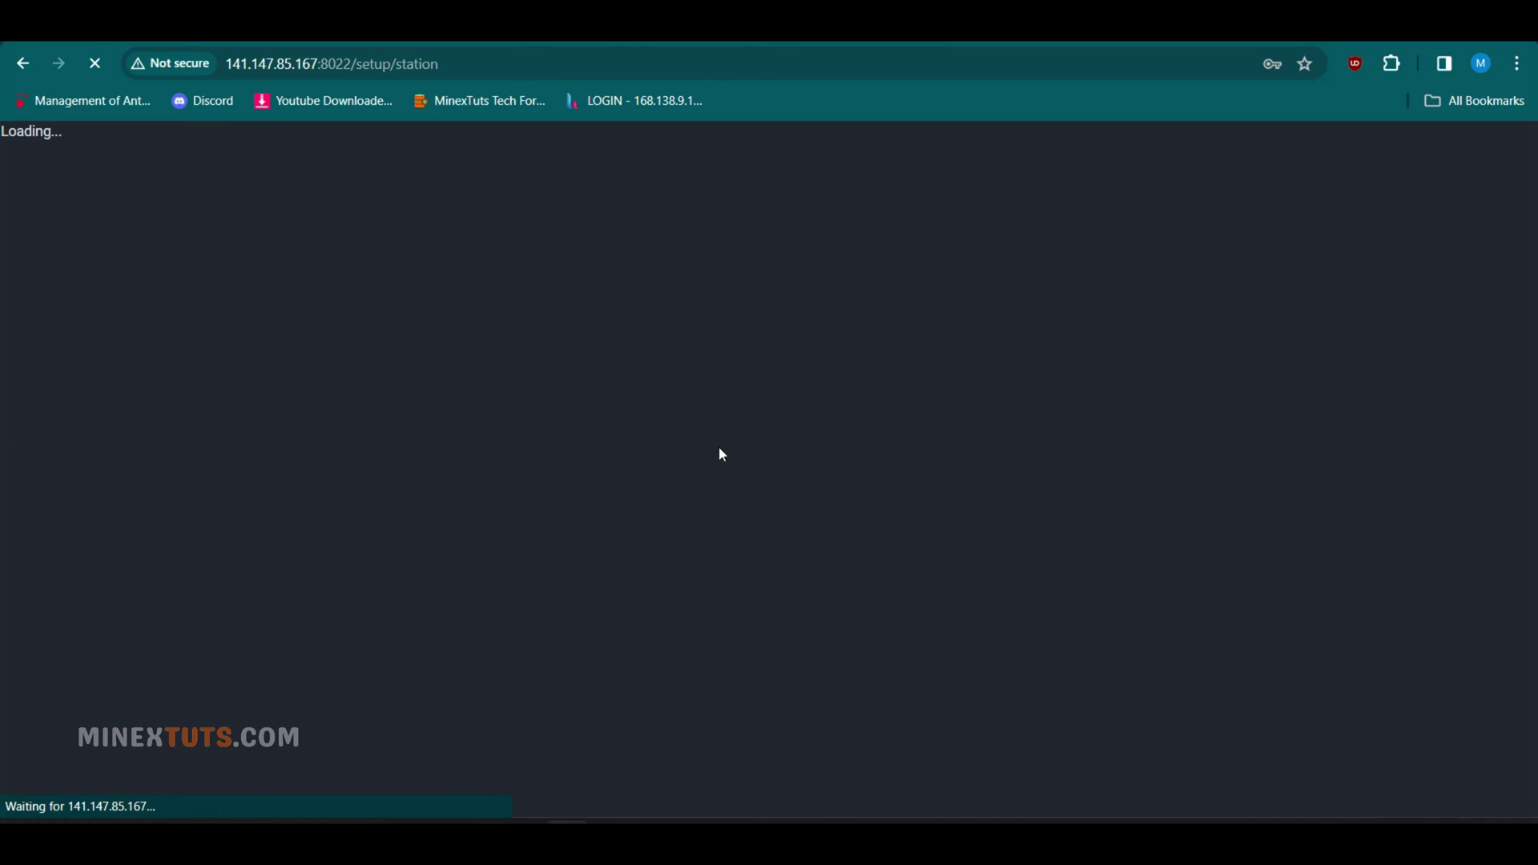
# Name the station Noize Nation using the suggested name and create it
pyautogui.scroll(-3, 315, 571)
pyautogui.scroll(2, 316, 570)
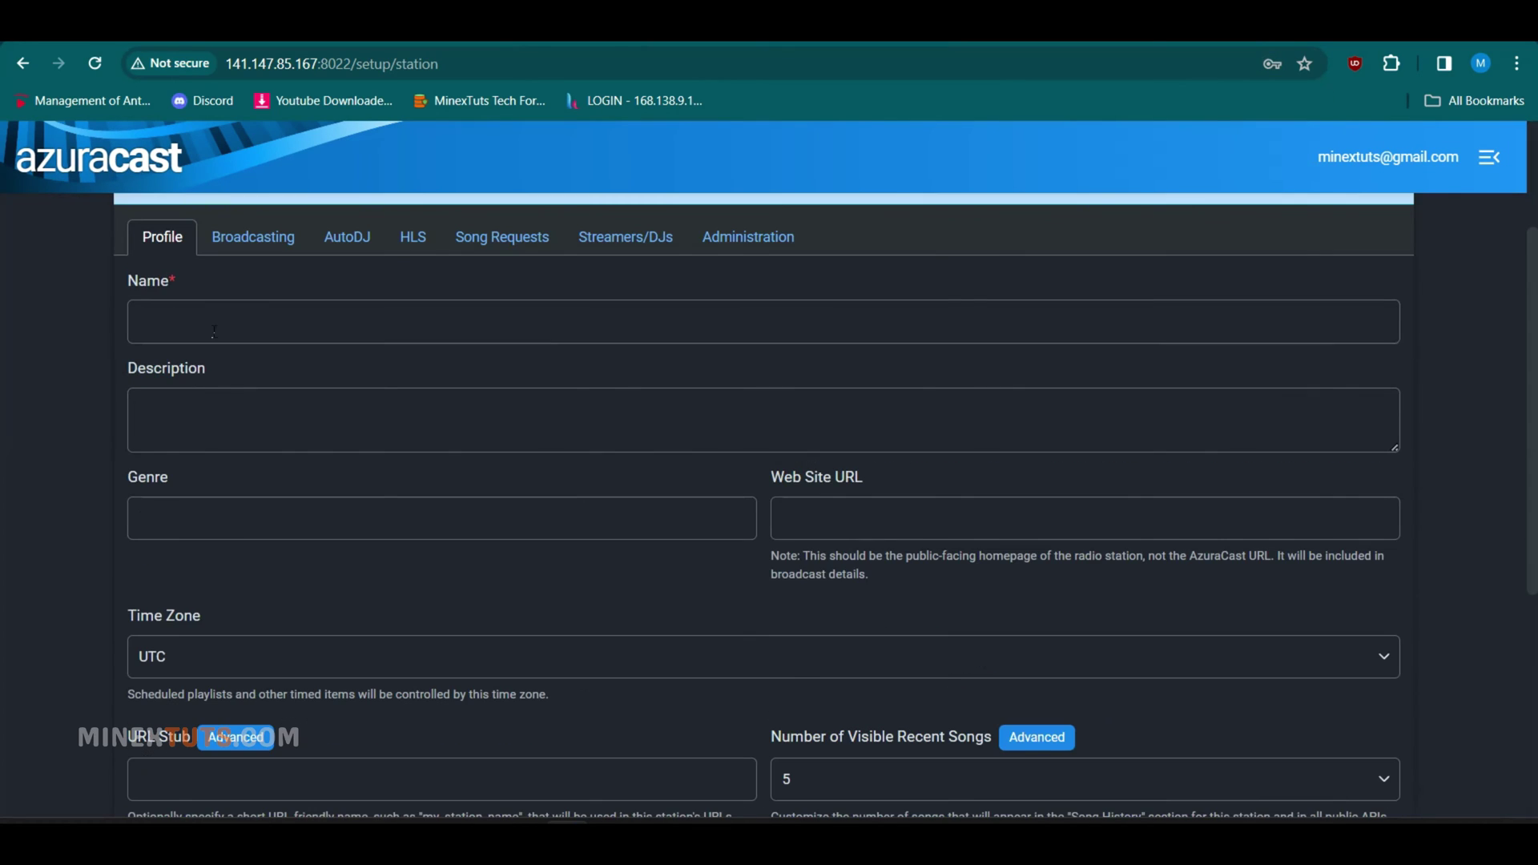
pyautogui.press('Down')
pyautogui.press('Down')
pyautogui.press('Return')
pyautogui.scroll(-5, 296, 586)
pyautogui.click(289, 729)
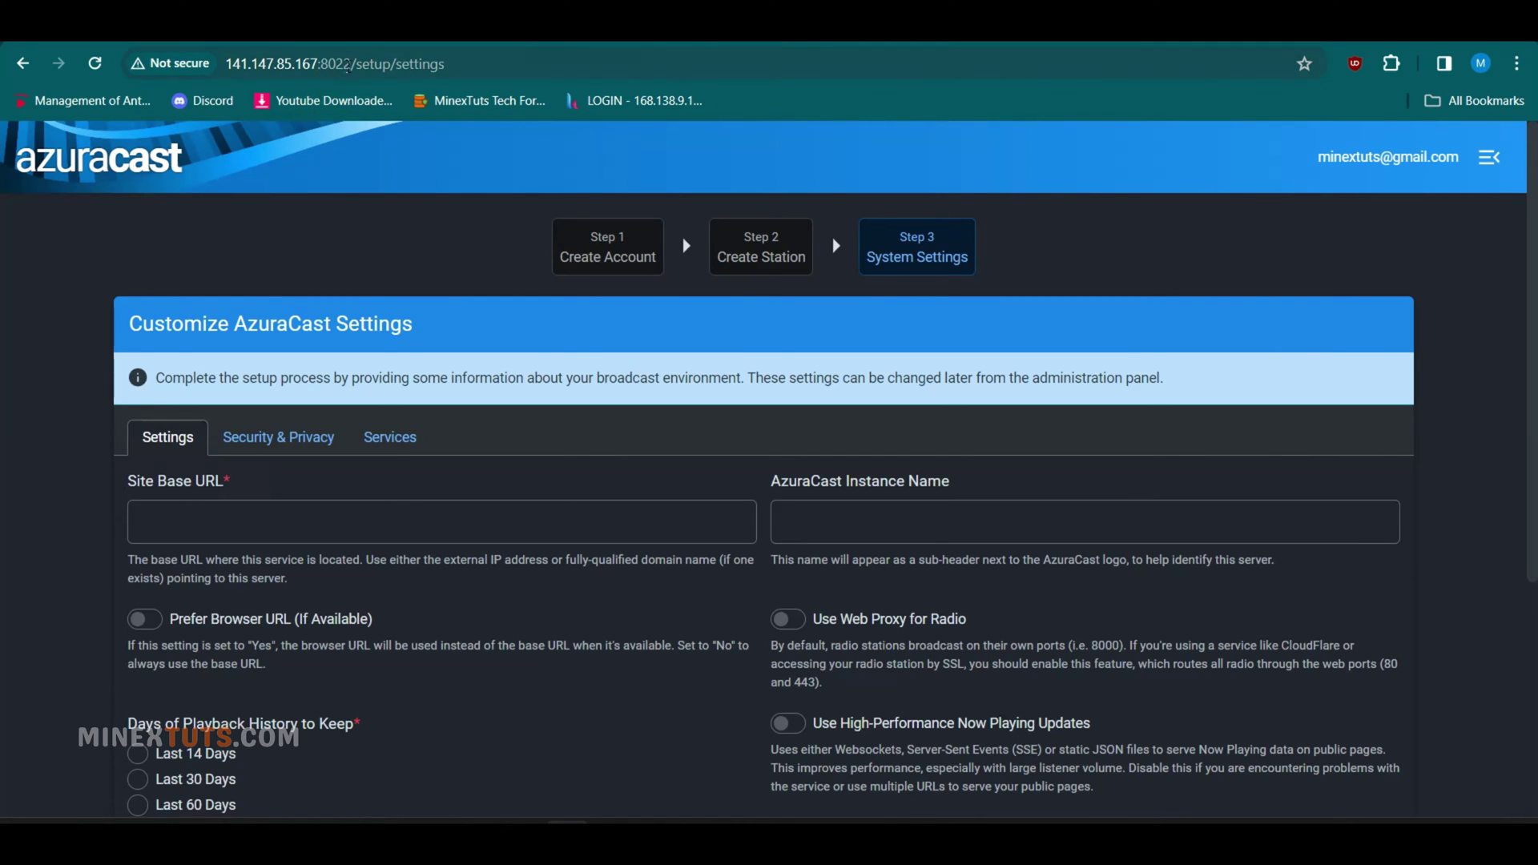
pyautogui.rightClick(301, 69)
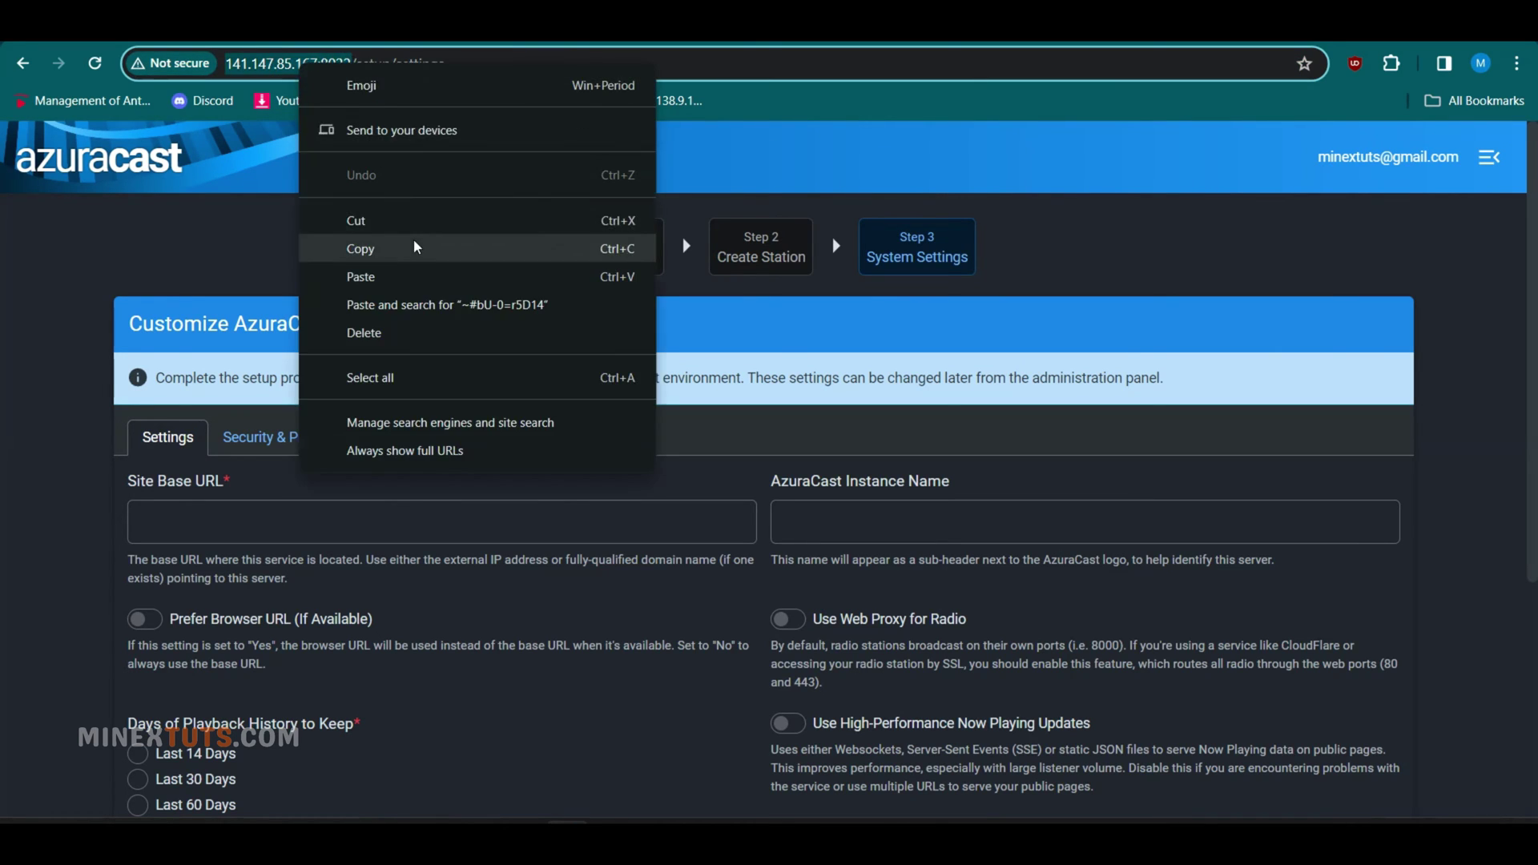
pyautogui.click(417, 248)
pyautogui.click(255, 535)
pyautogui.hotkey('ctrl', 'v')
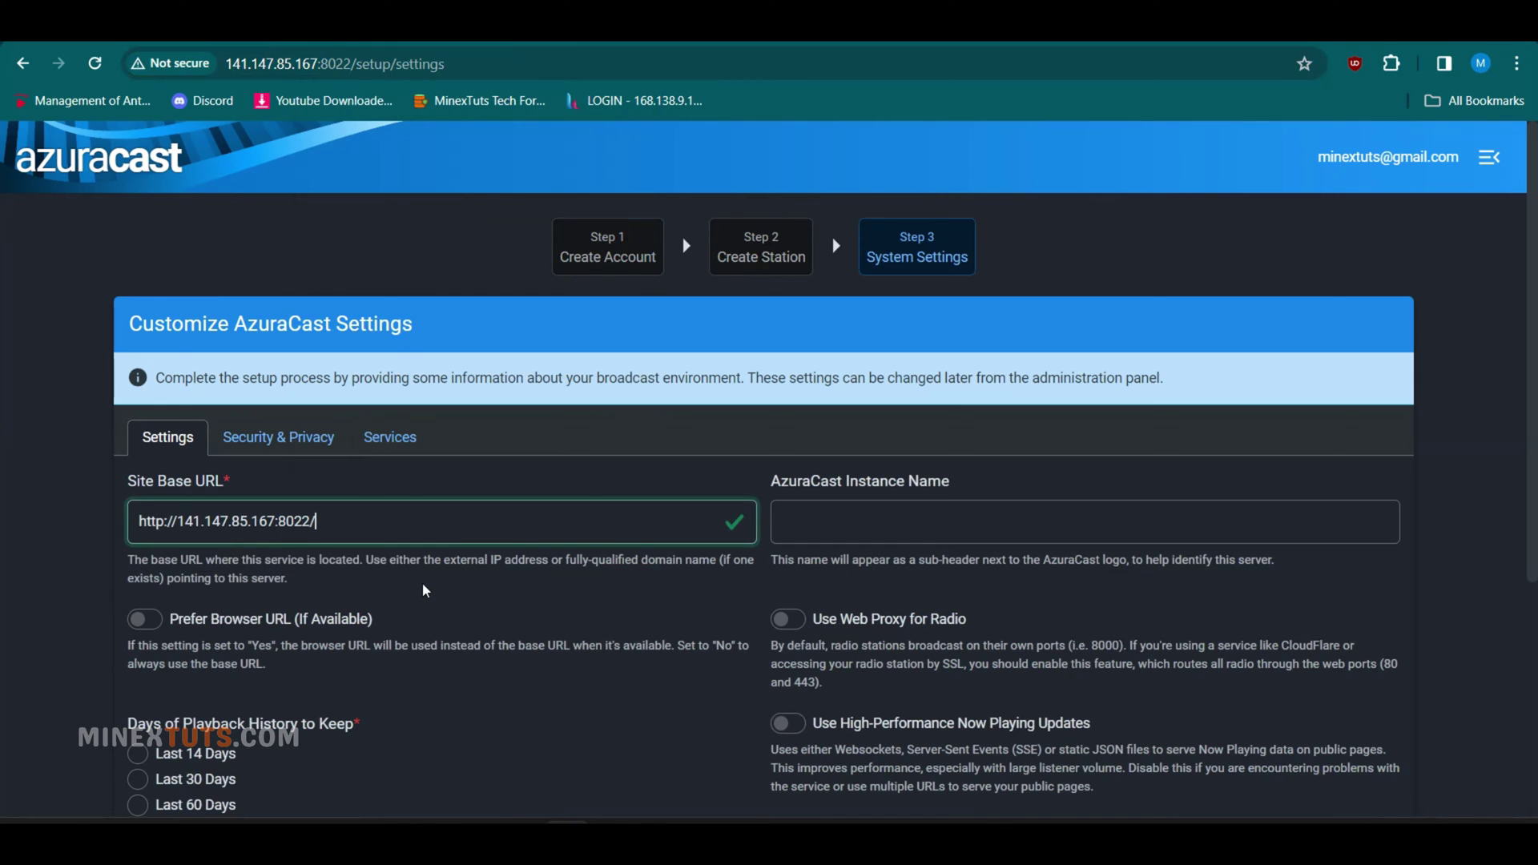
pyautogui.press('BackSpace')
pyautogui.click(426, 591)
pyautogui.scroll(-3, 426, 590)
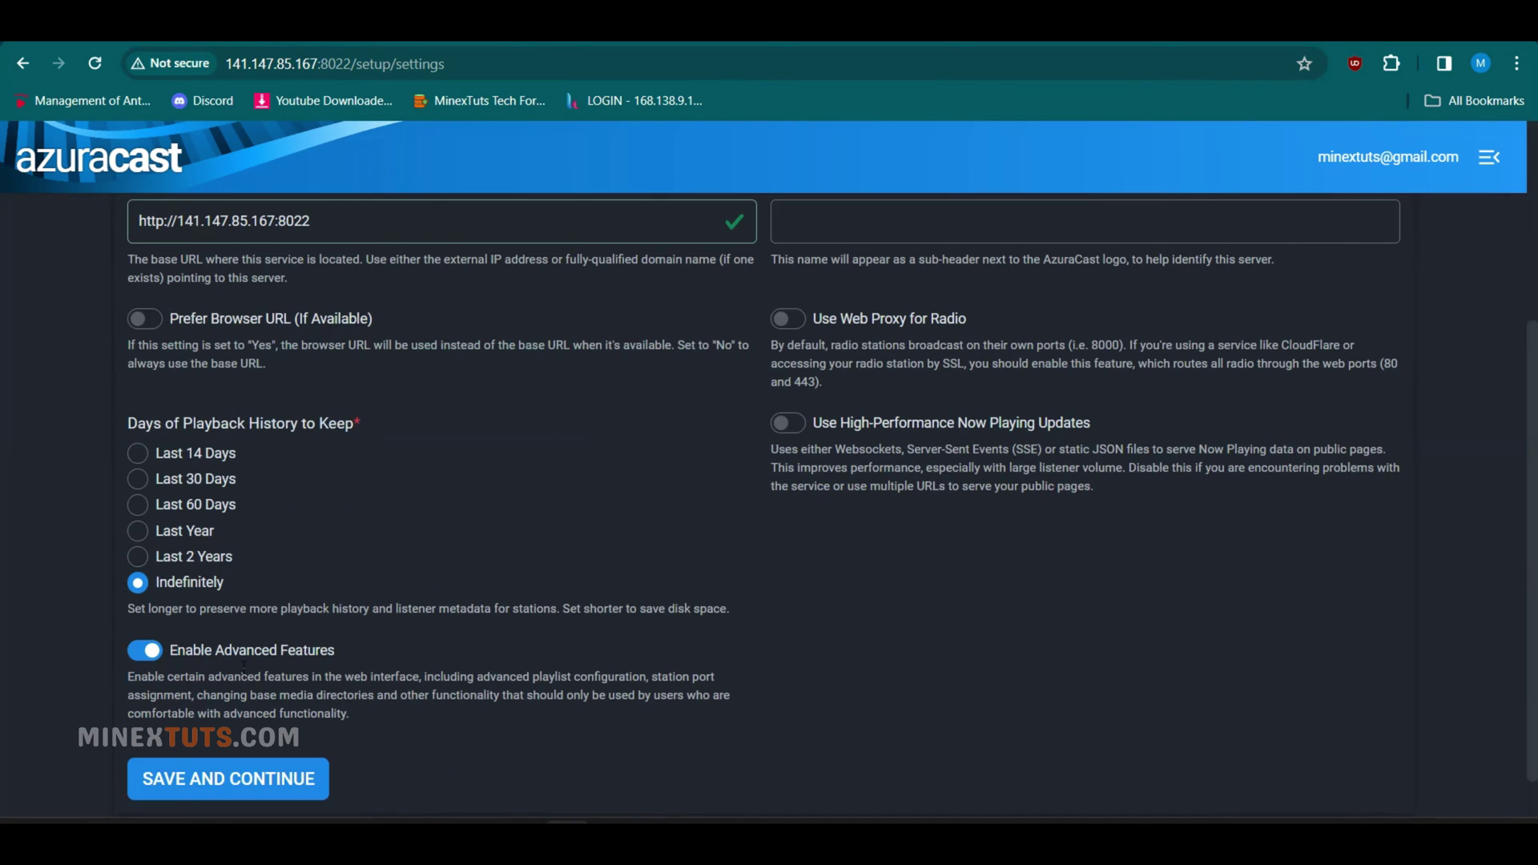
pyautogui.click(192, 453)
pyautogui.press('Return')
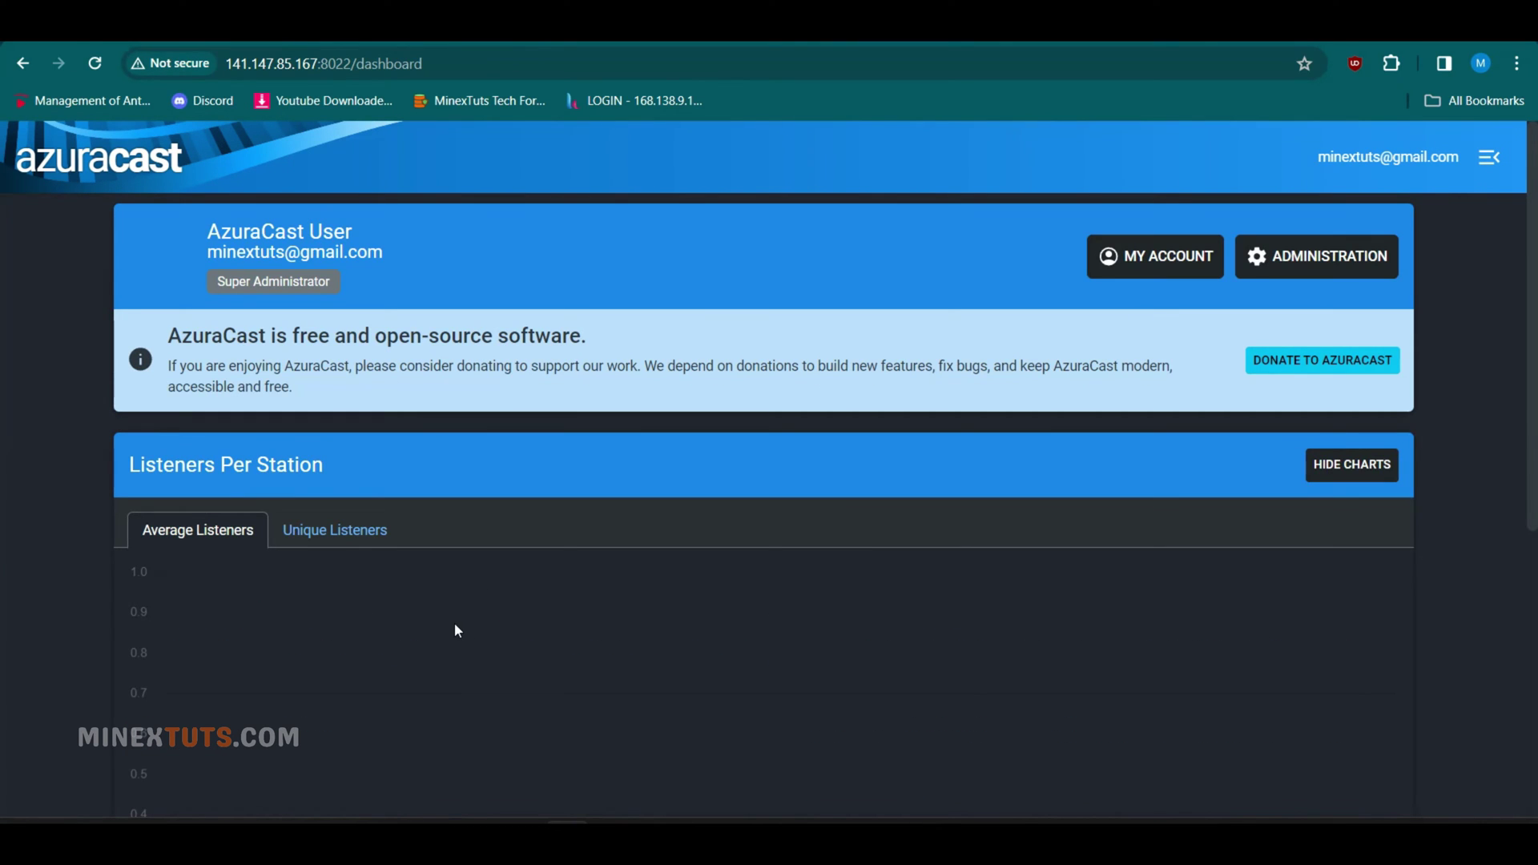
# Click Manage for Noize Nation under Station Overview to view its profile
pyautogui.scroll(-5, 454, 624)
pyautogui.click(1375, 703)
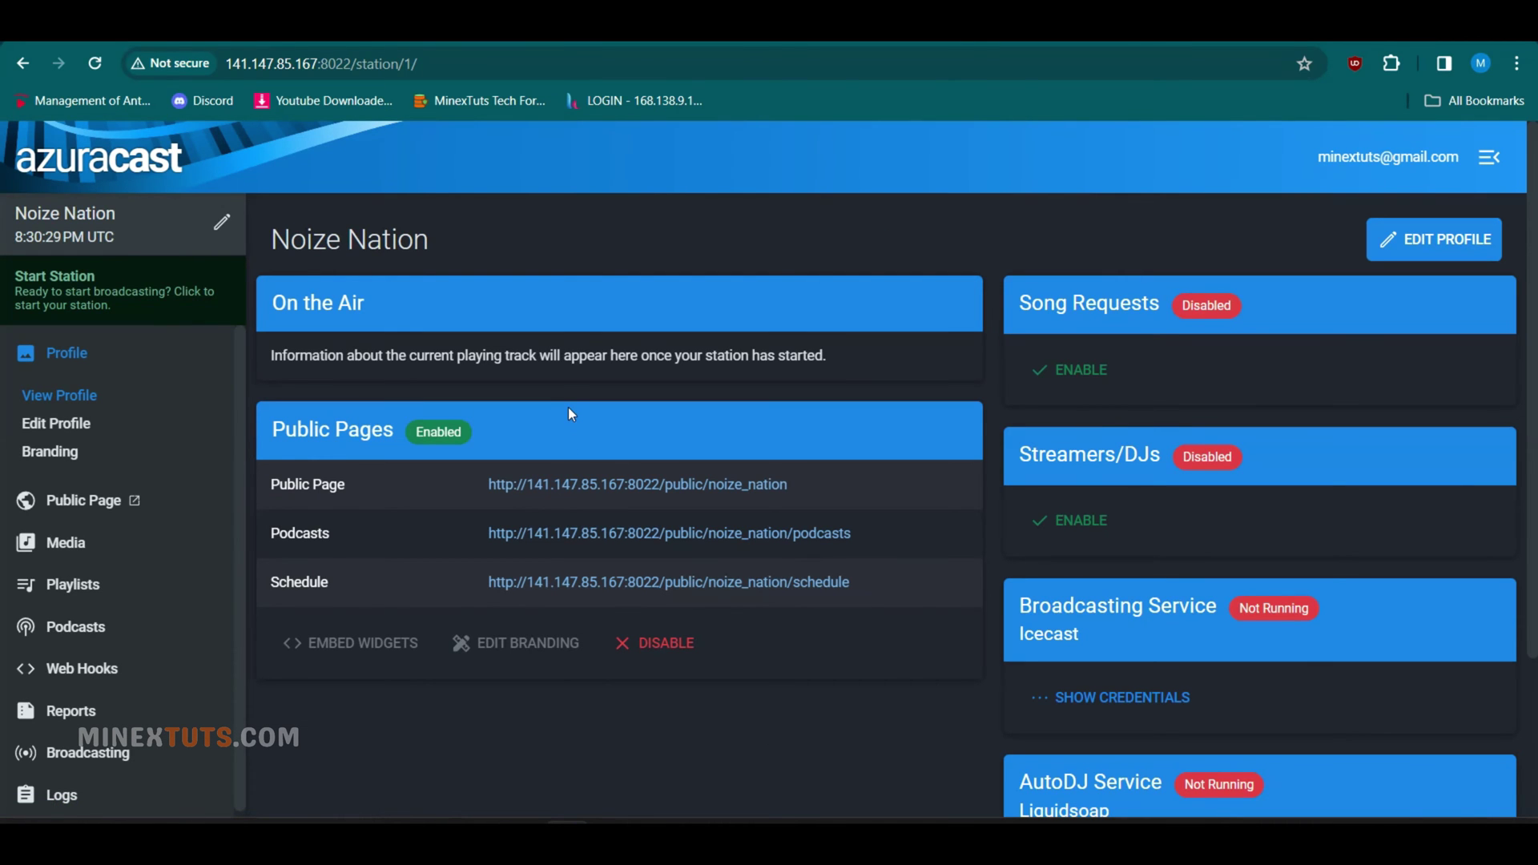
pyautogui.scroll(-1, 120, 577)
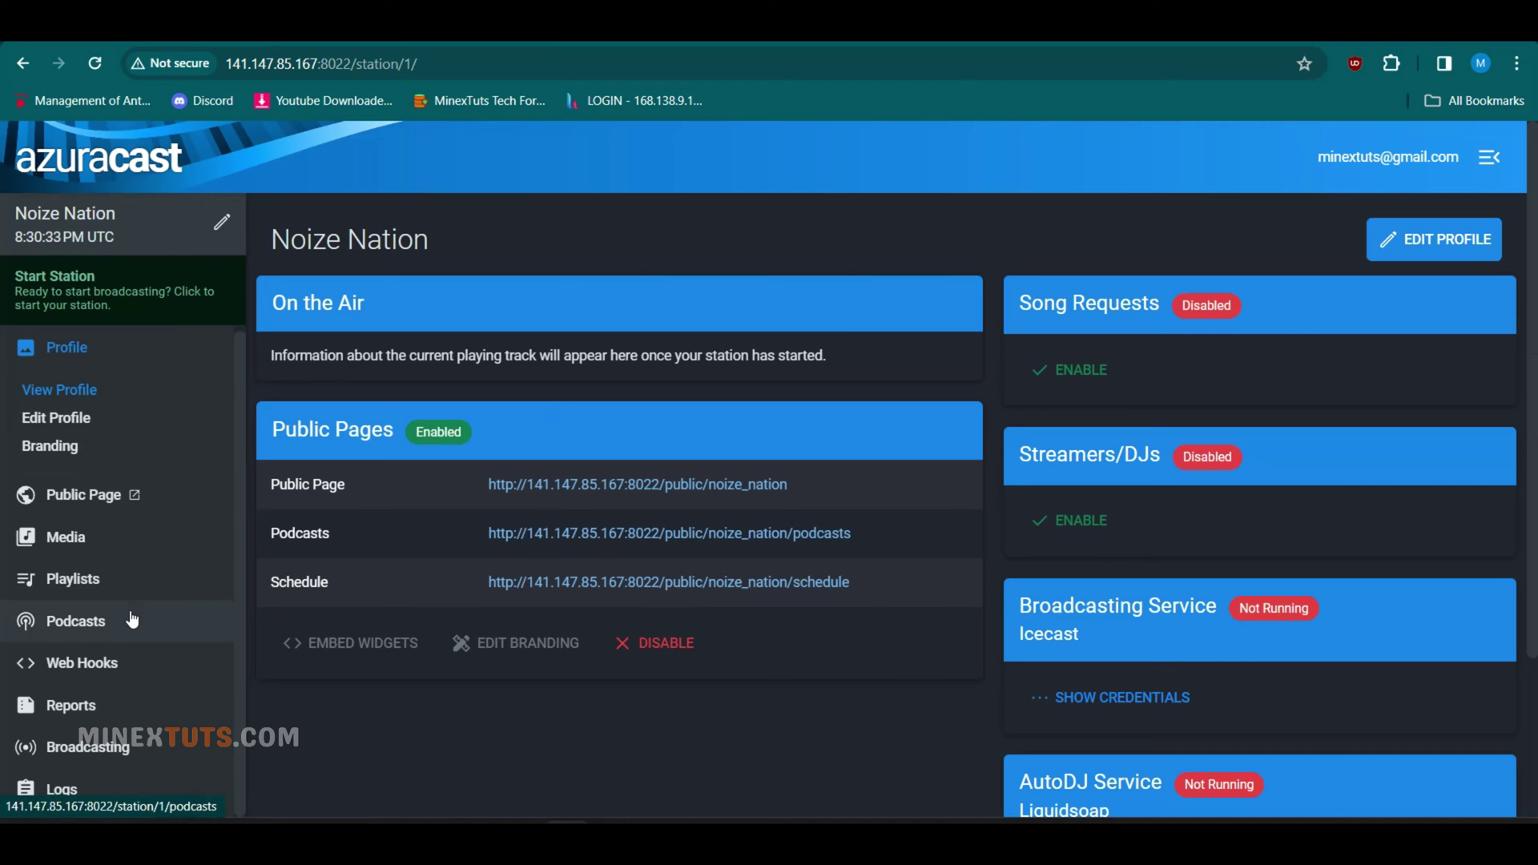
pyautogui.scroll(1, 132, 621)
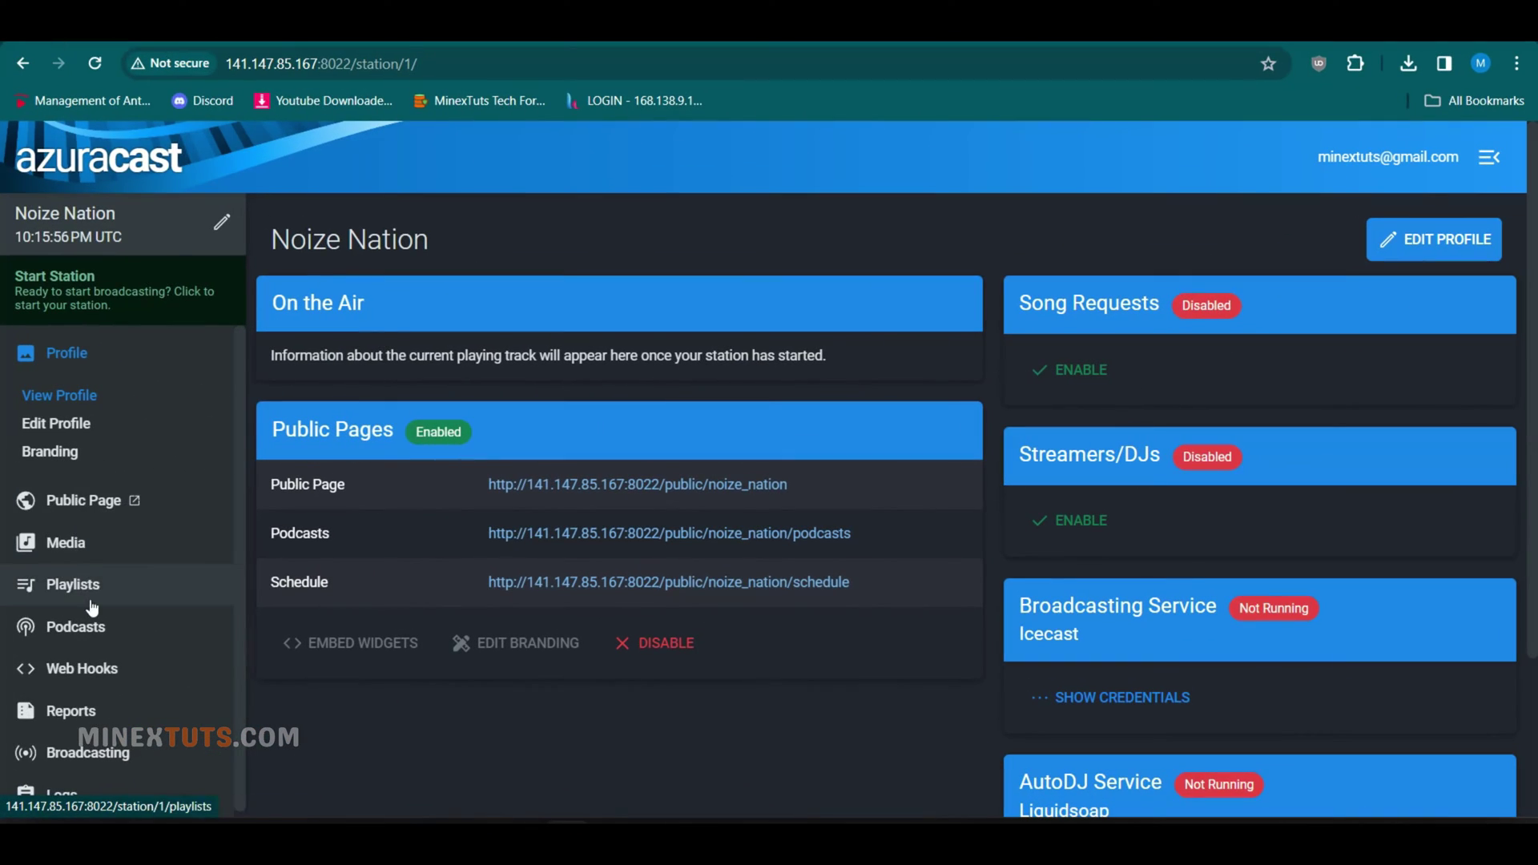
# Select all three tracks in Media > Music Files and assign them to the 'default' playlist
pyautogui.click(76, 542)
pyautogui.click(86, 584)
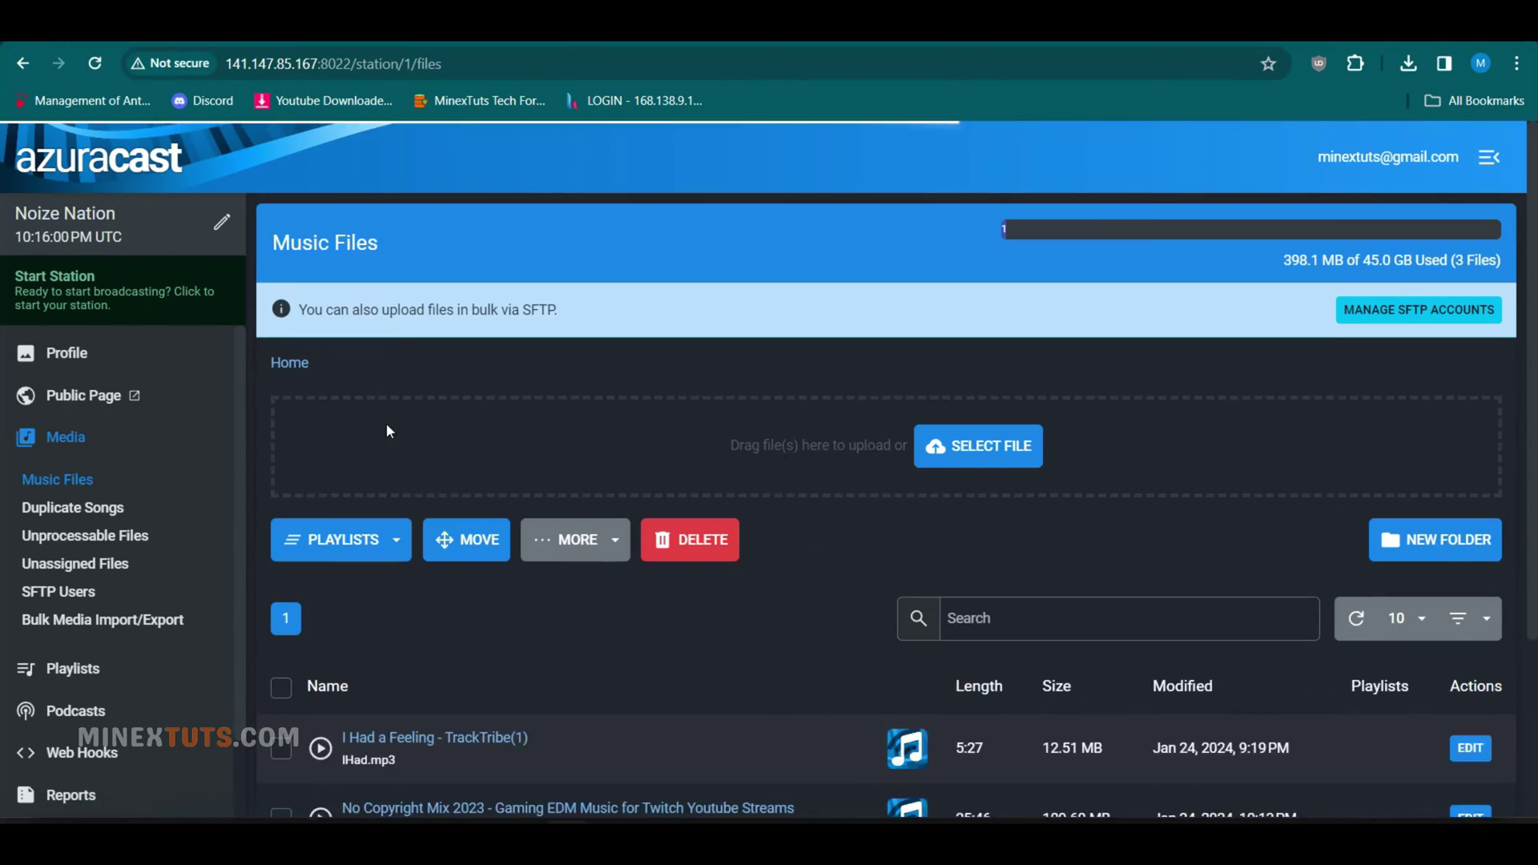
pyautogui.scroll(-3, 386, 431)
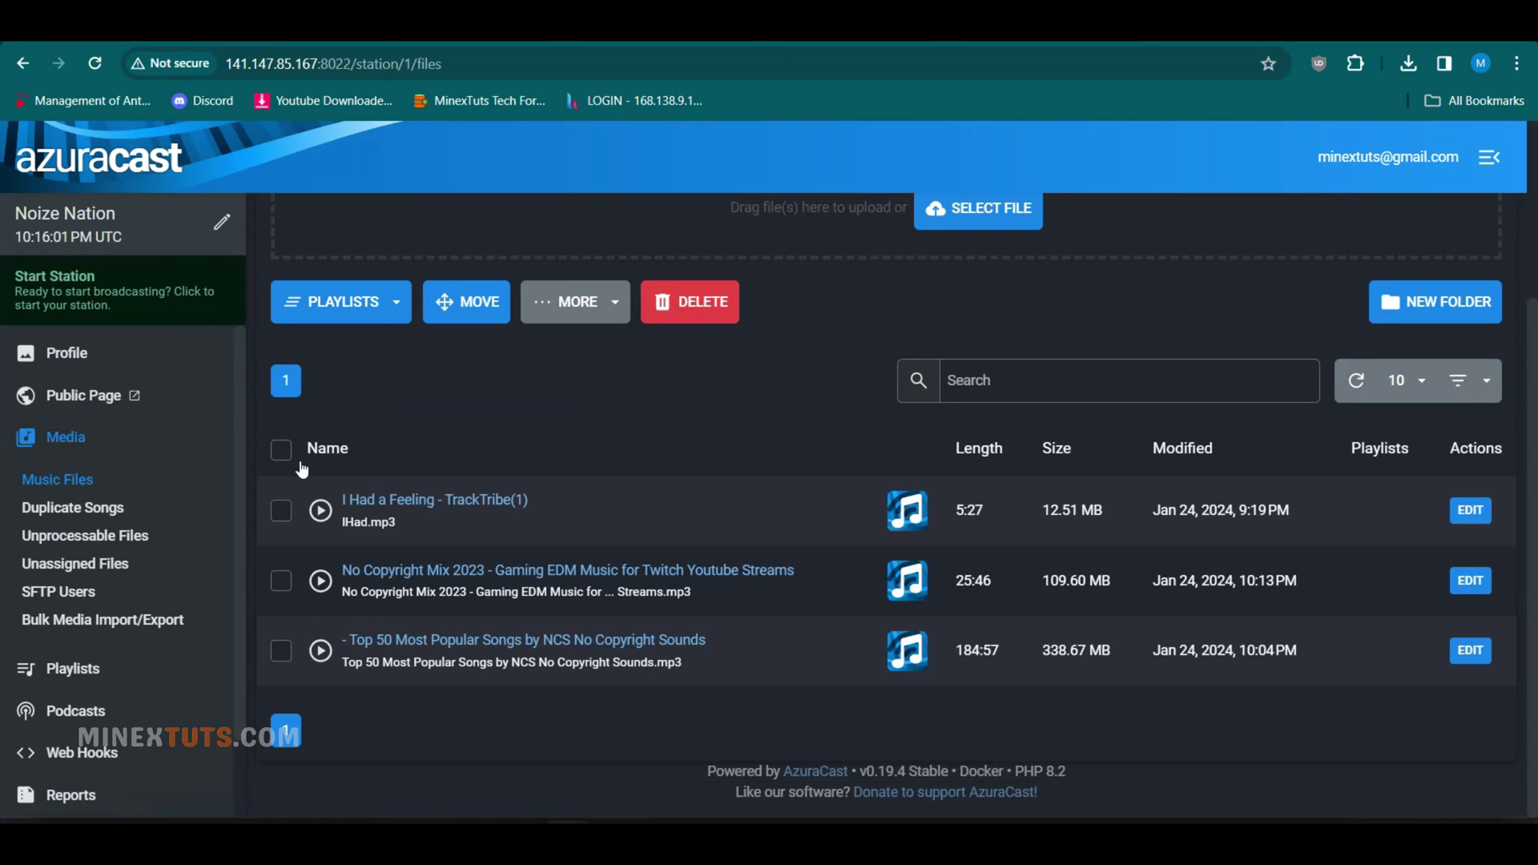
pyautogui.click(282, 450)
pyautogui.click(393, 303)
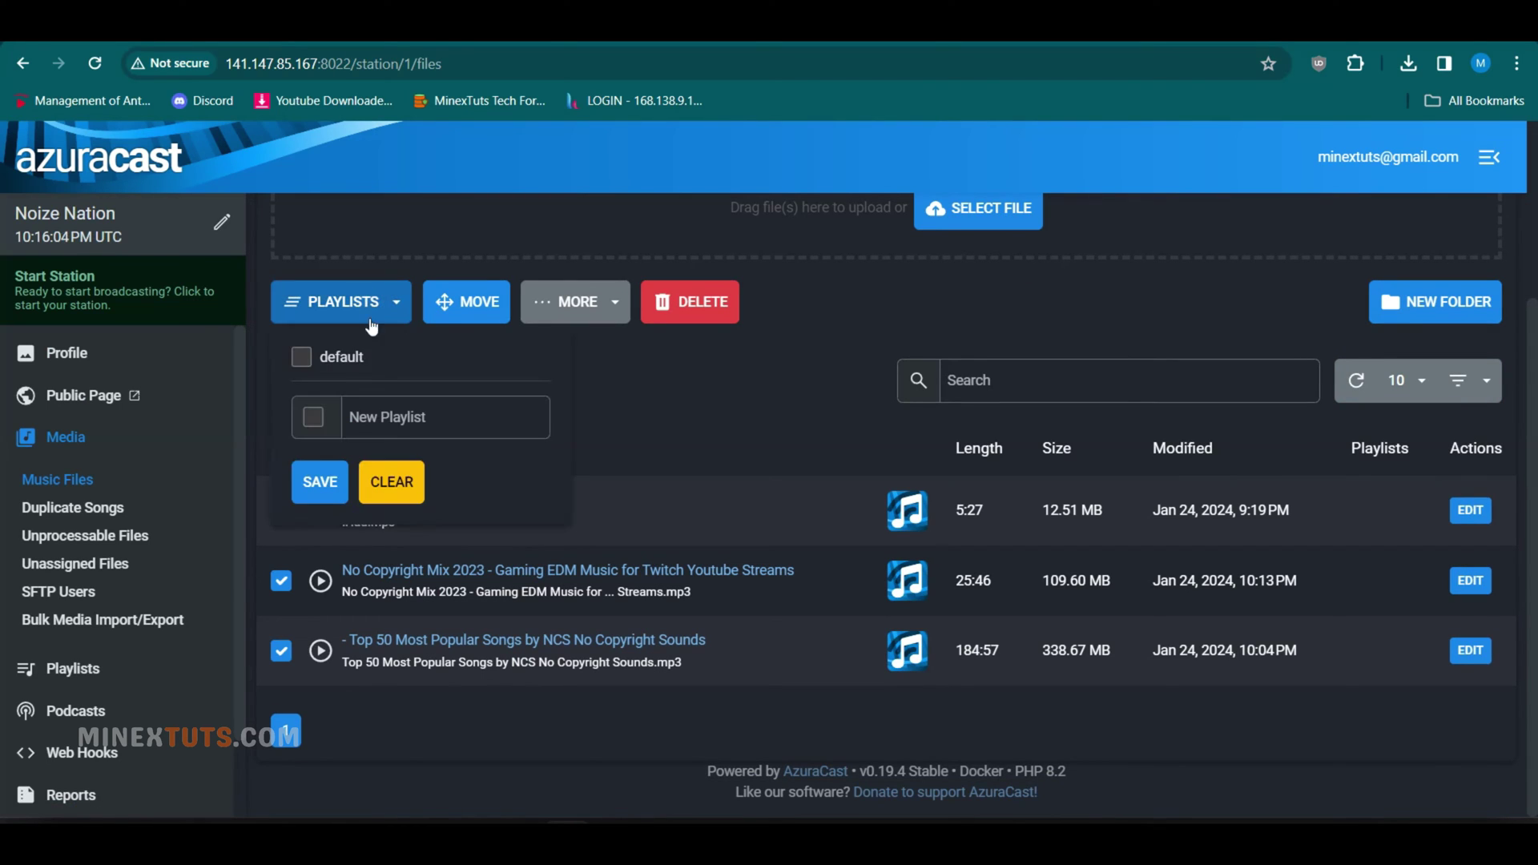
pyautogui.click(301, 356)
pyautogui.click(338, 496)
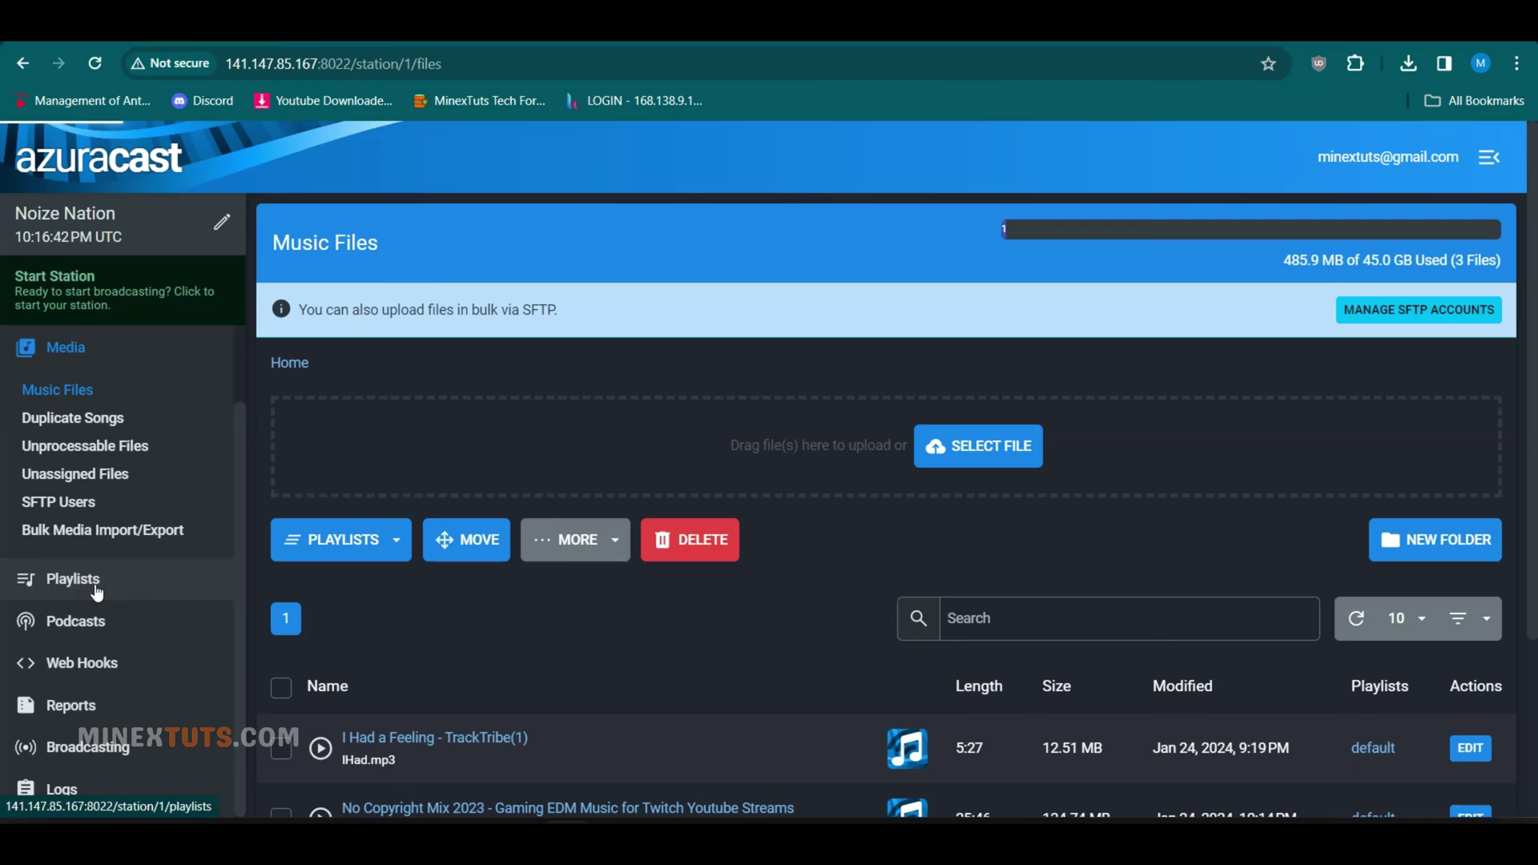
# Check the default playlist's More actions menu on the Playlists page
pyautogui.click(97, 593)
pyautogui.click(1512, 568)
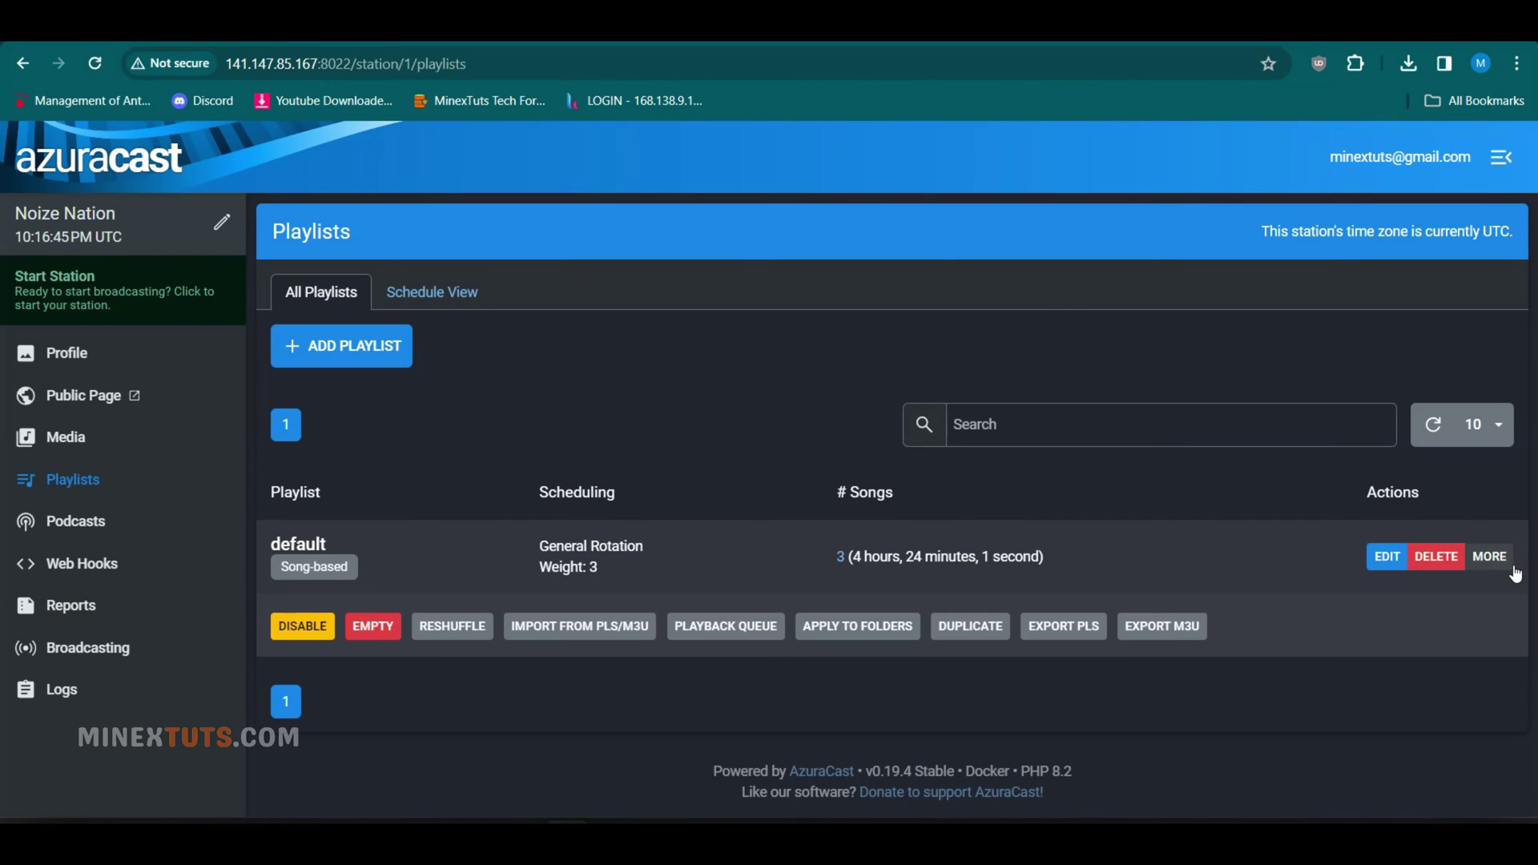
pyautogui.click(1513, 570)
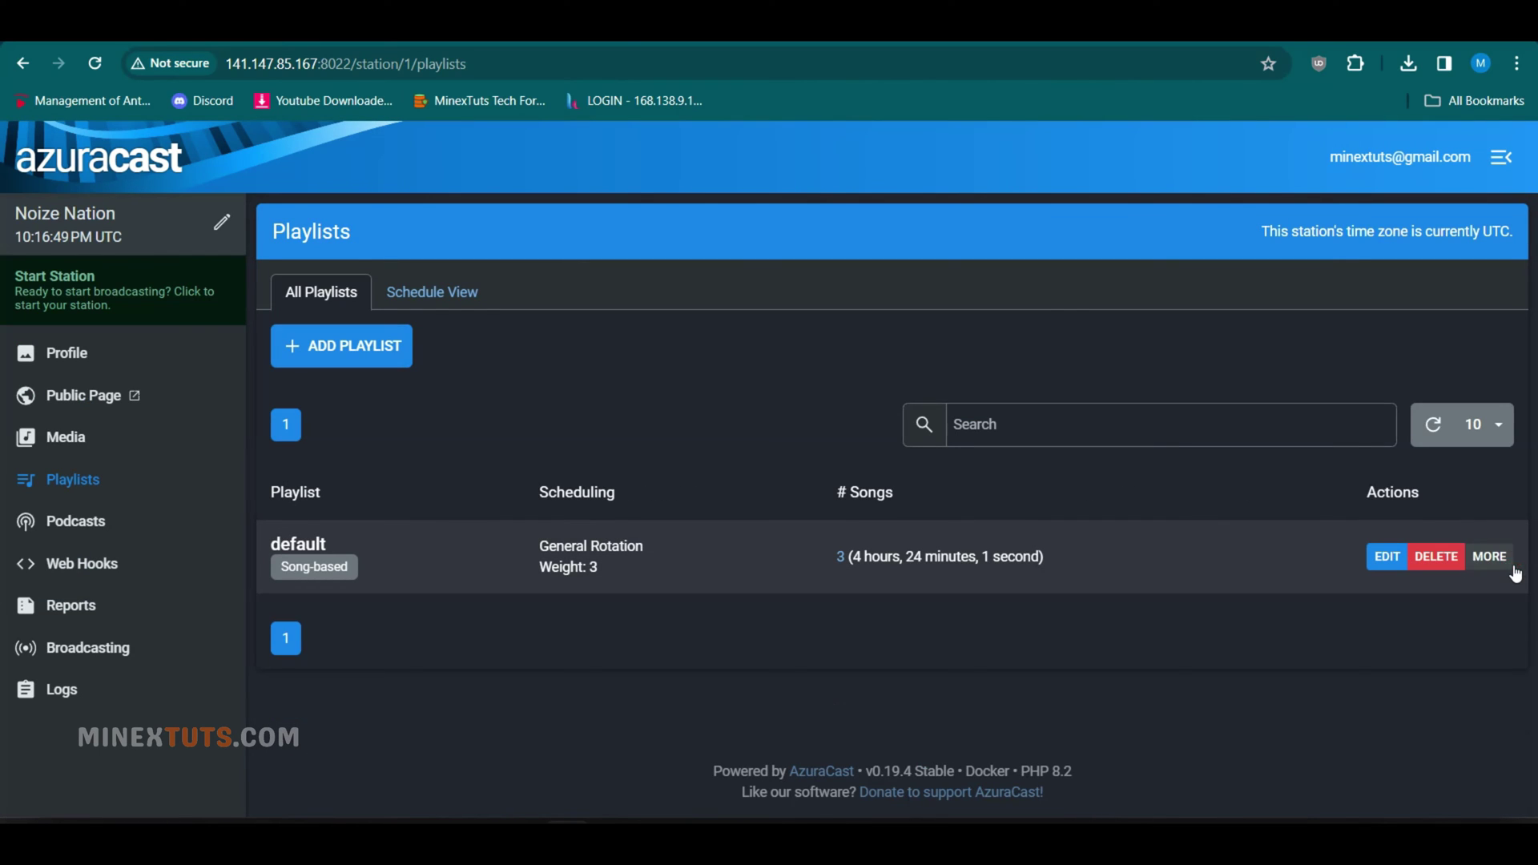
# Return to the dashboard through the account menu and play the Noize Nation station
pyautogui.click(1501, 157)
pyautogui.click(1410, 203)
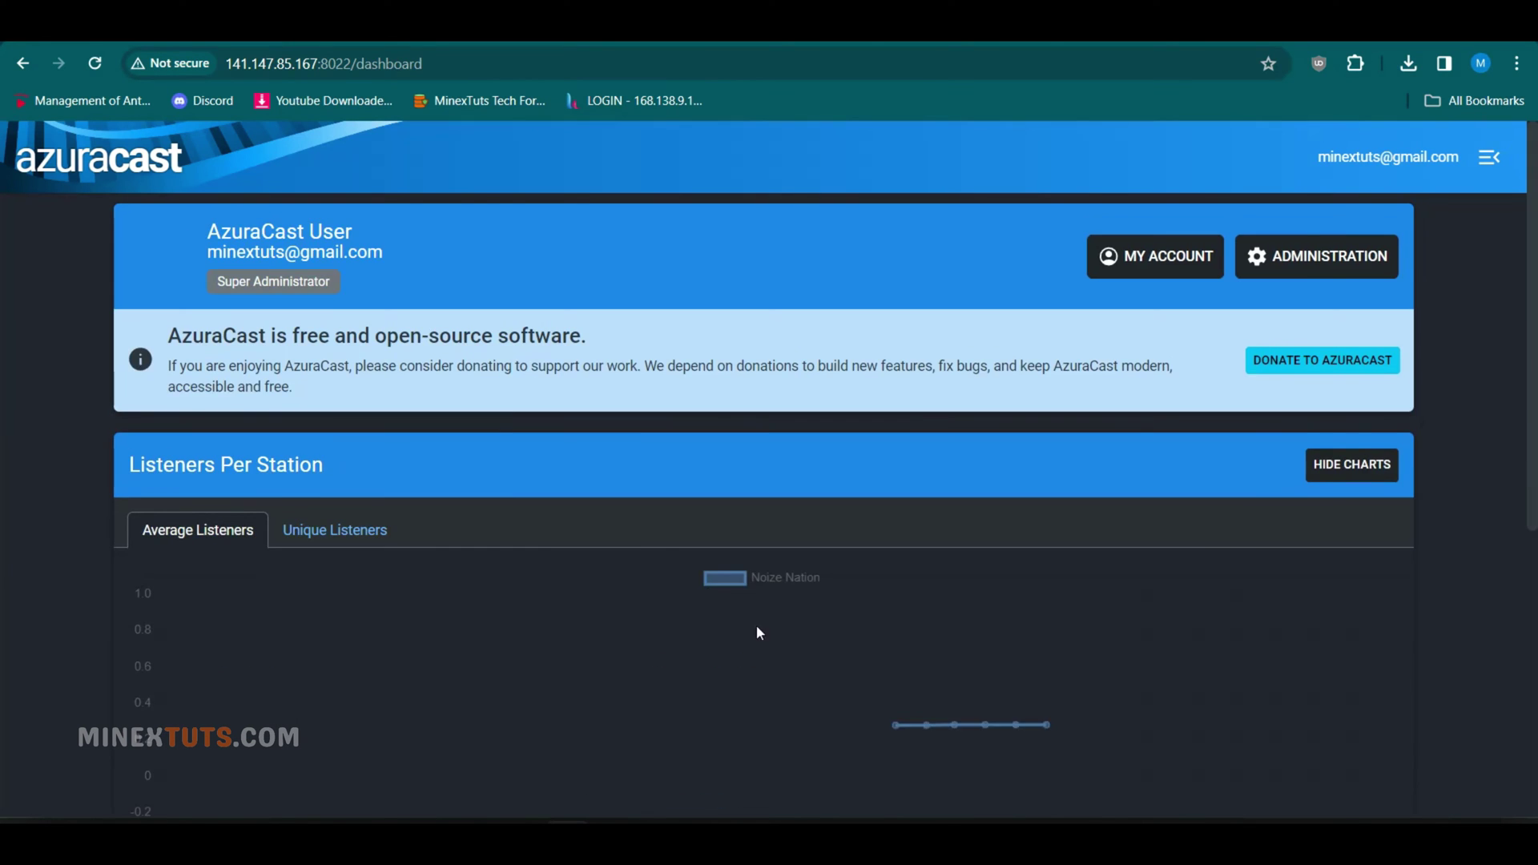
pyautogui.scroll(-5, 626, 615)
pyautogui.click(150, 690)
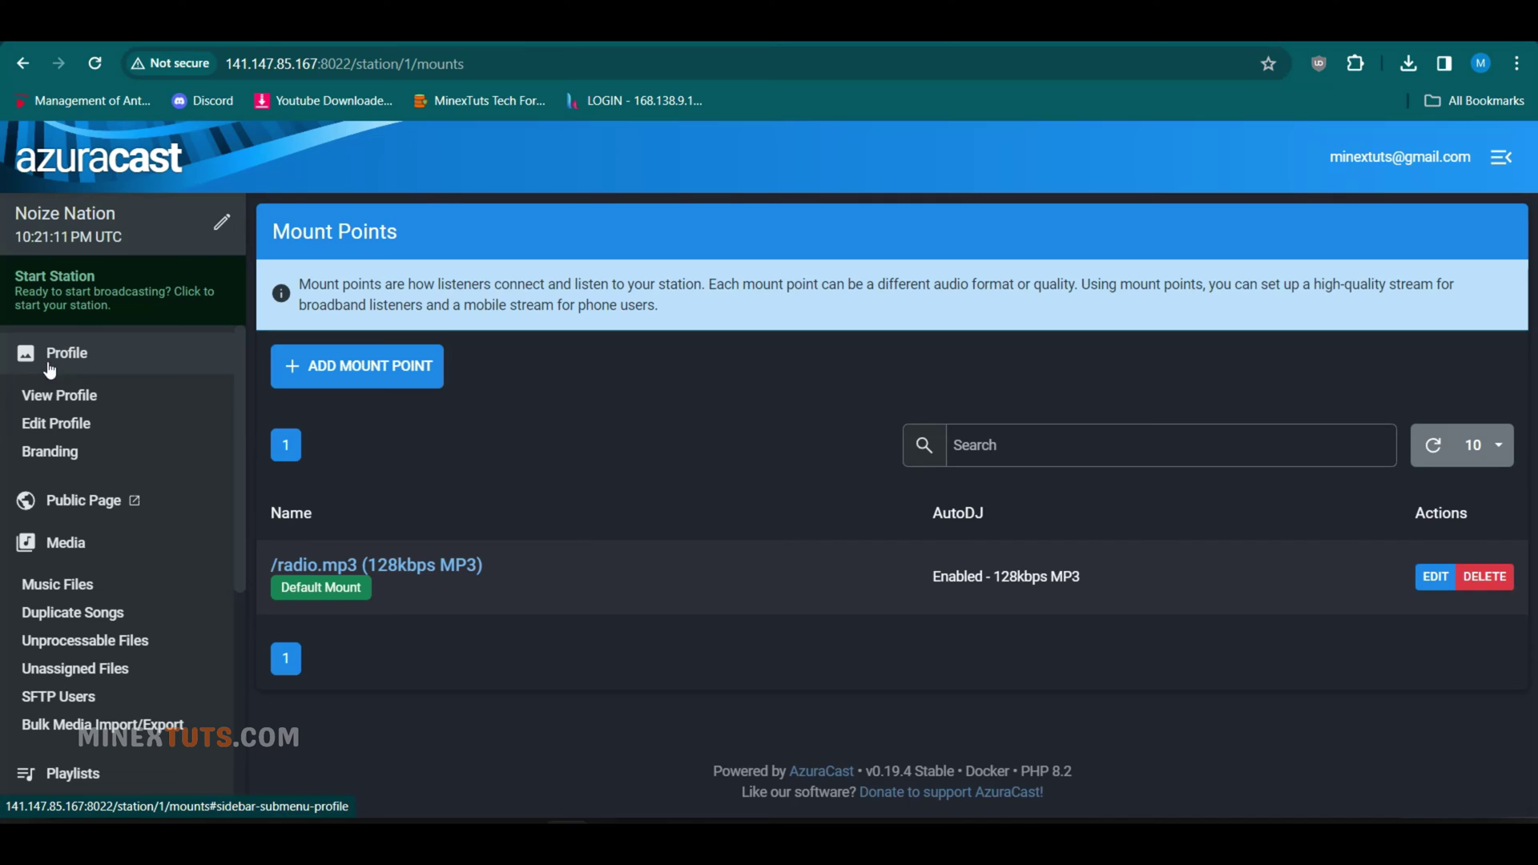
# Start Noize Nation and confirm a configuration reload so the radio.mp3 stream and next NCS track appear
pyautogui.click(90, 308)
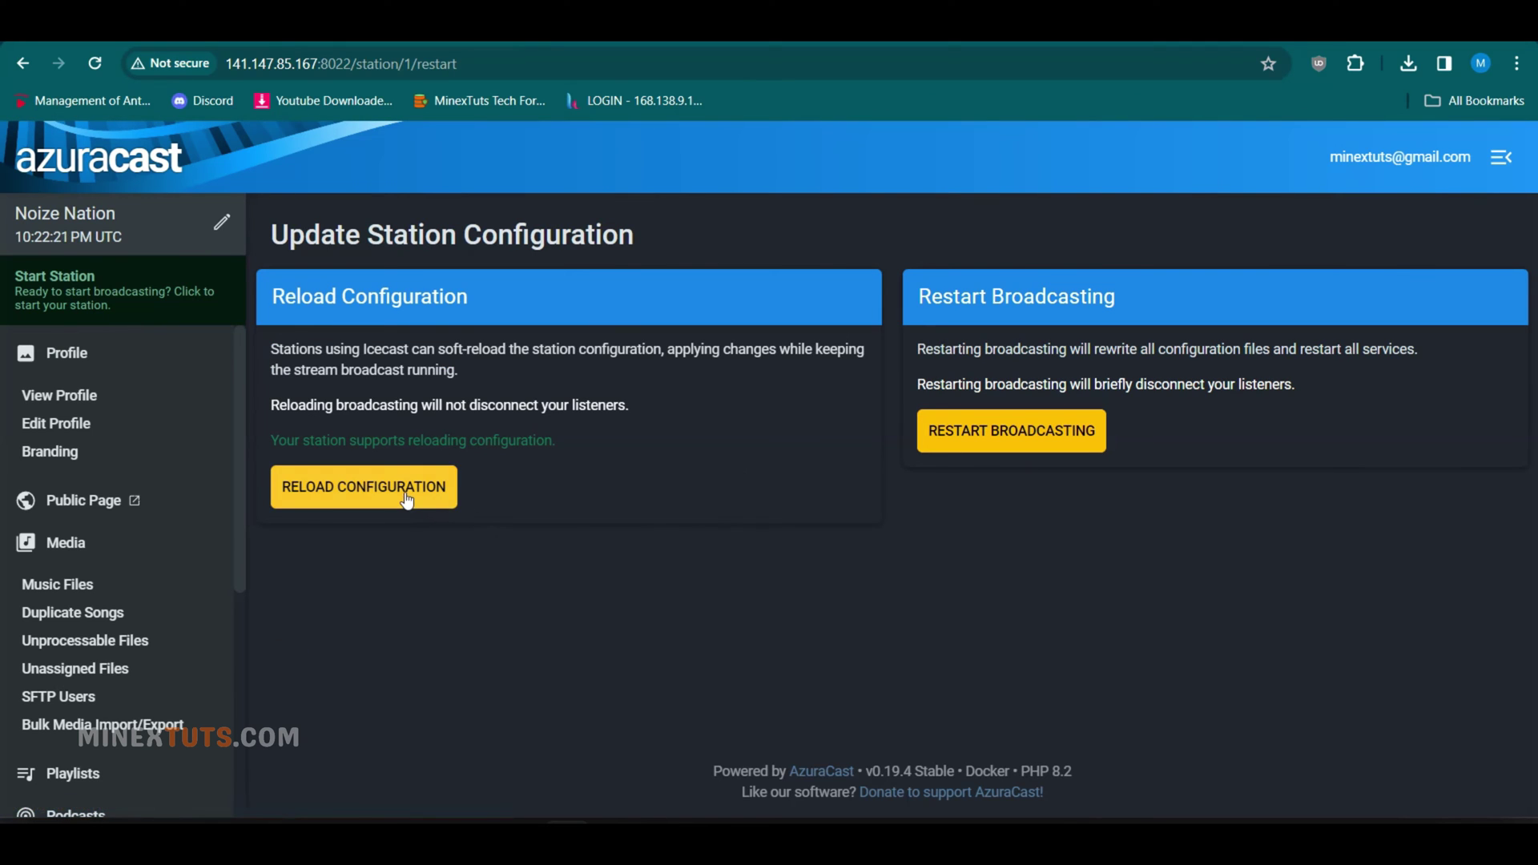
pyautogui.click(409, 497)
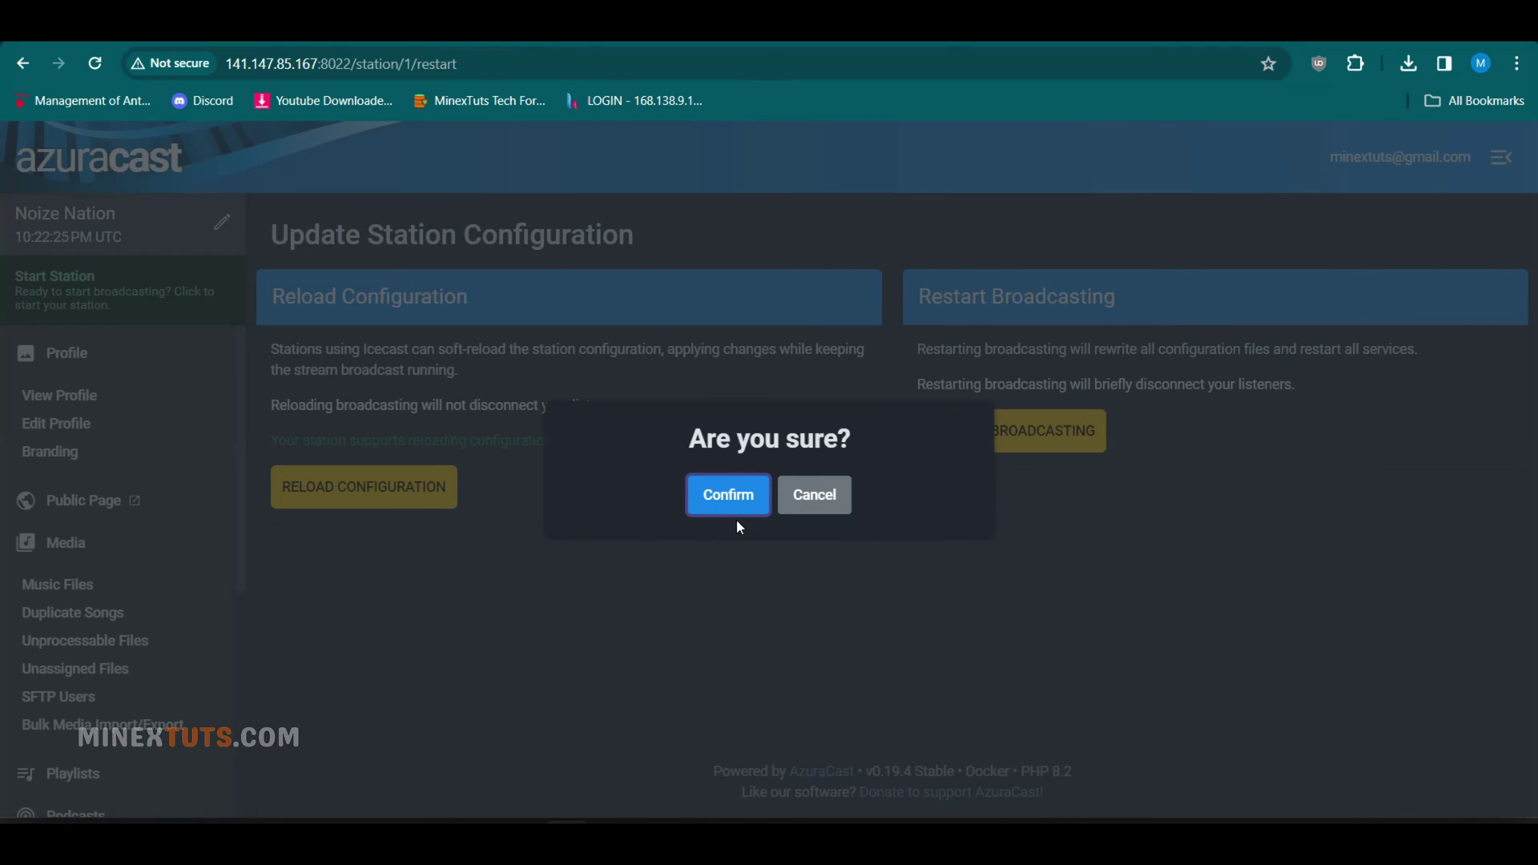
pyautogui.click(742, 492)
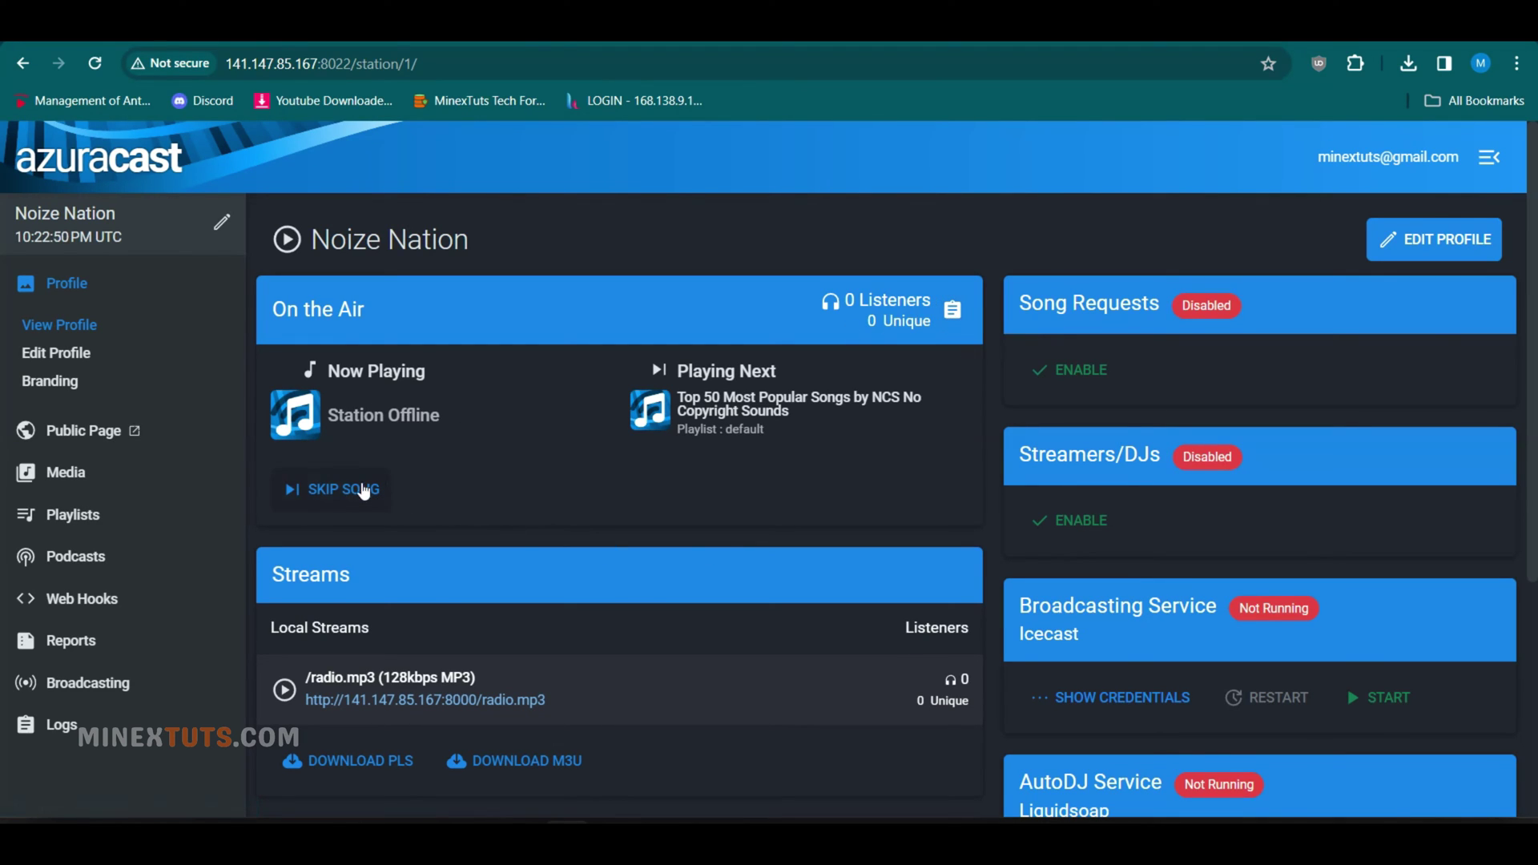
# Play Noize Nation's live radio.mp3 stream and lower its volume to about 40%
pyautogui.click(286, 239)
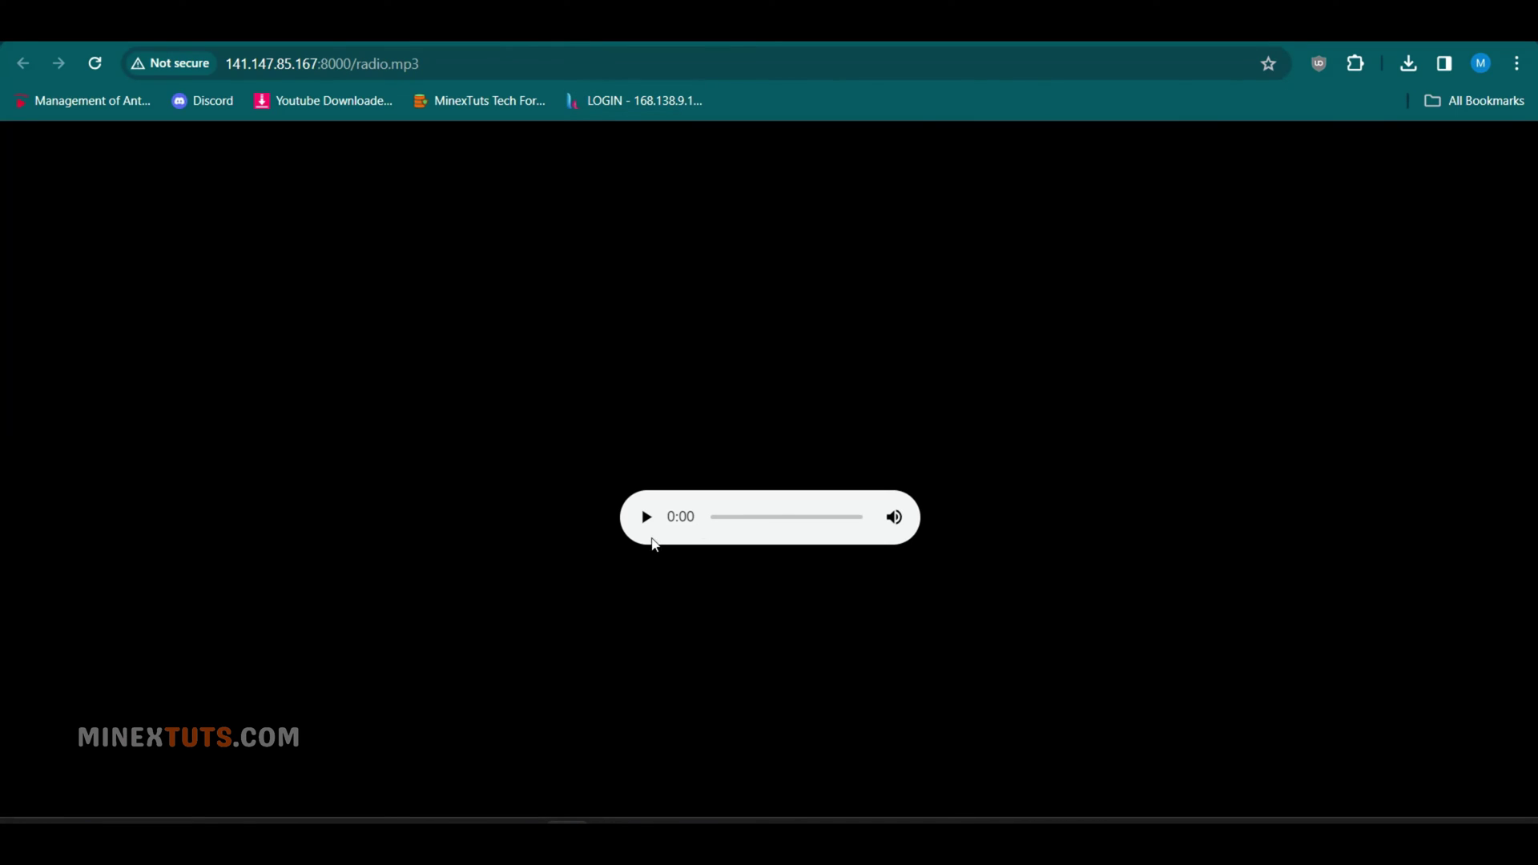
pyautogui.click(645, 517)
pyautogui.click(895, 519)
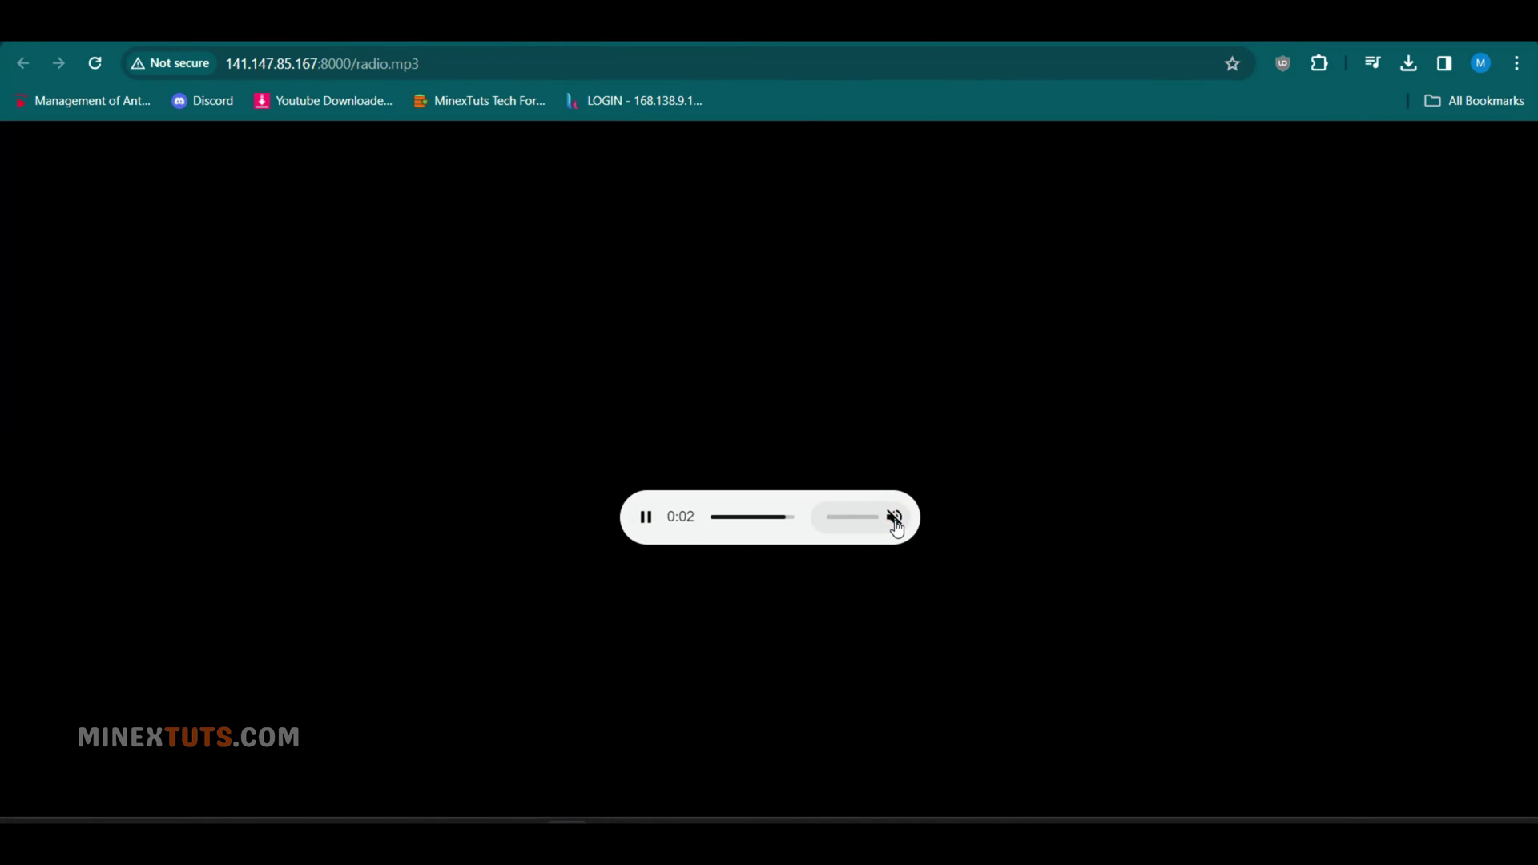
pyautogui.click(894, 519)
pyautogui.moveTo(878, 518); pyautogui.dragTo(852, 518)
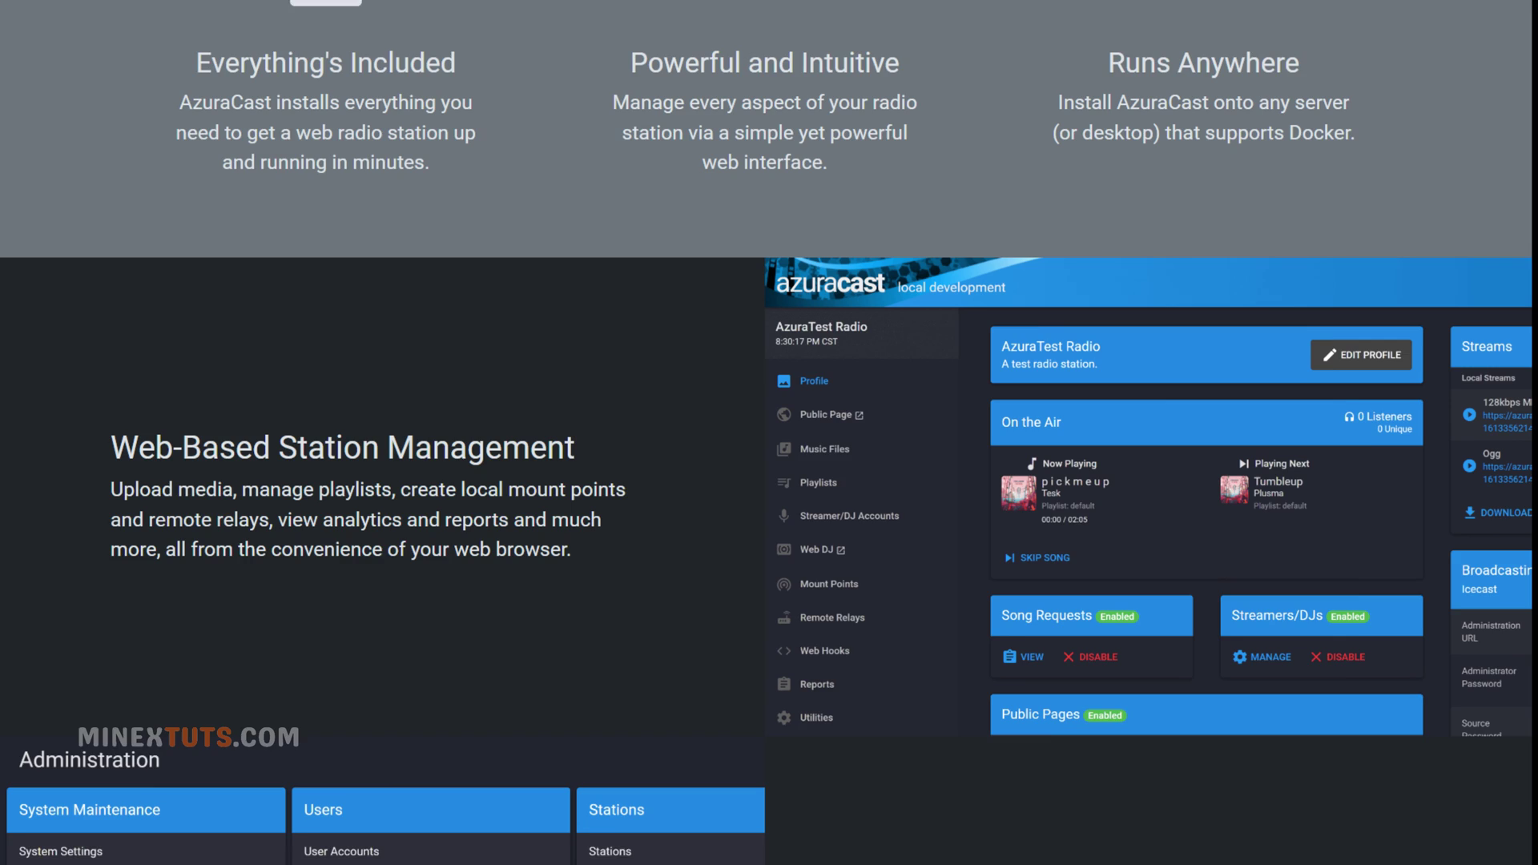
pyautogui.scroll(-4, 769, 432)
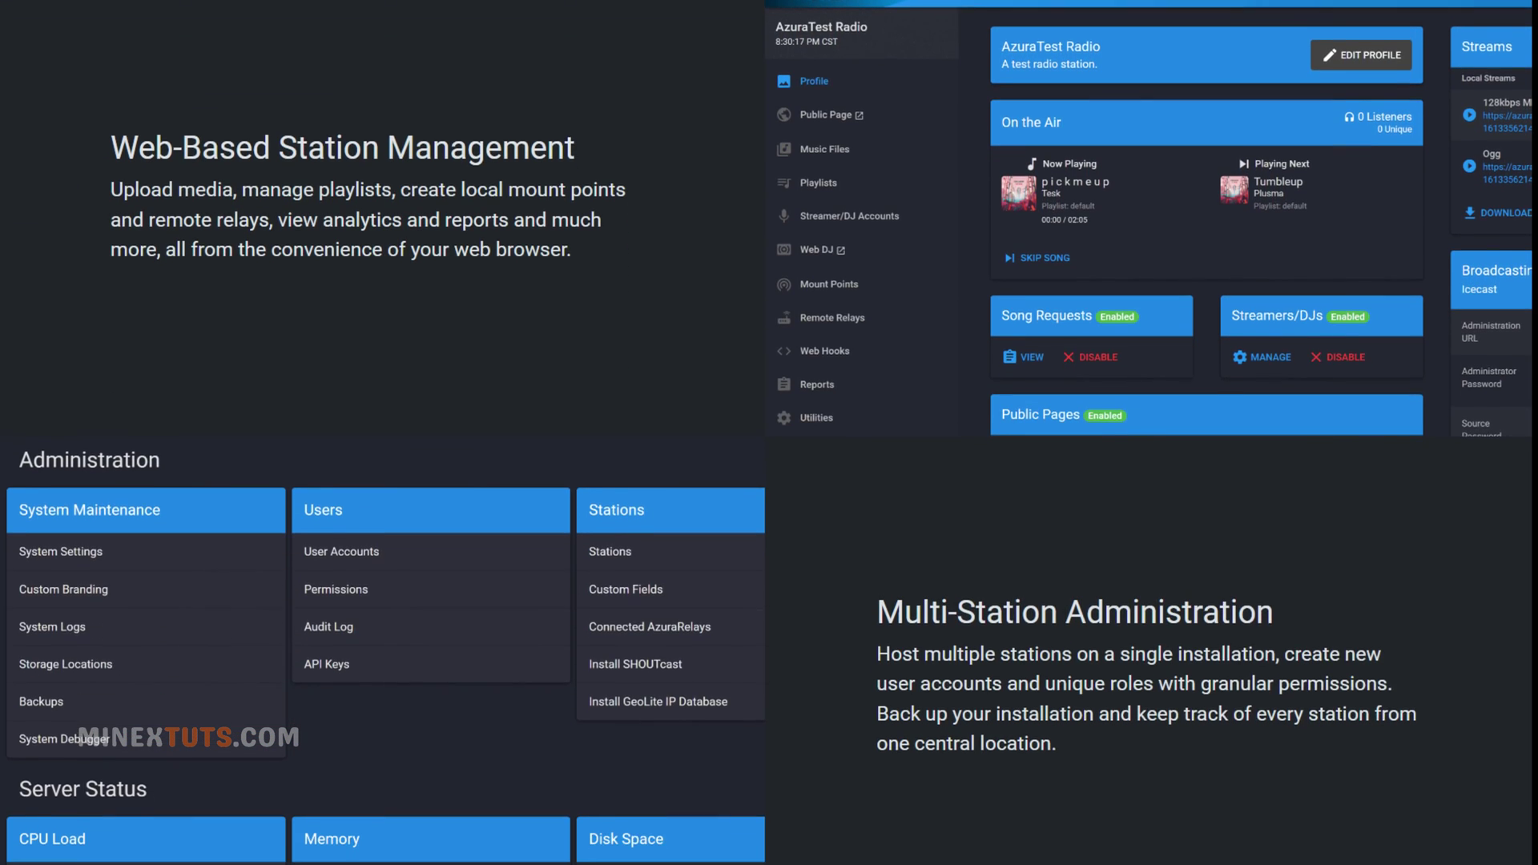
pyautogui.scroll(-4, 769, 433)
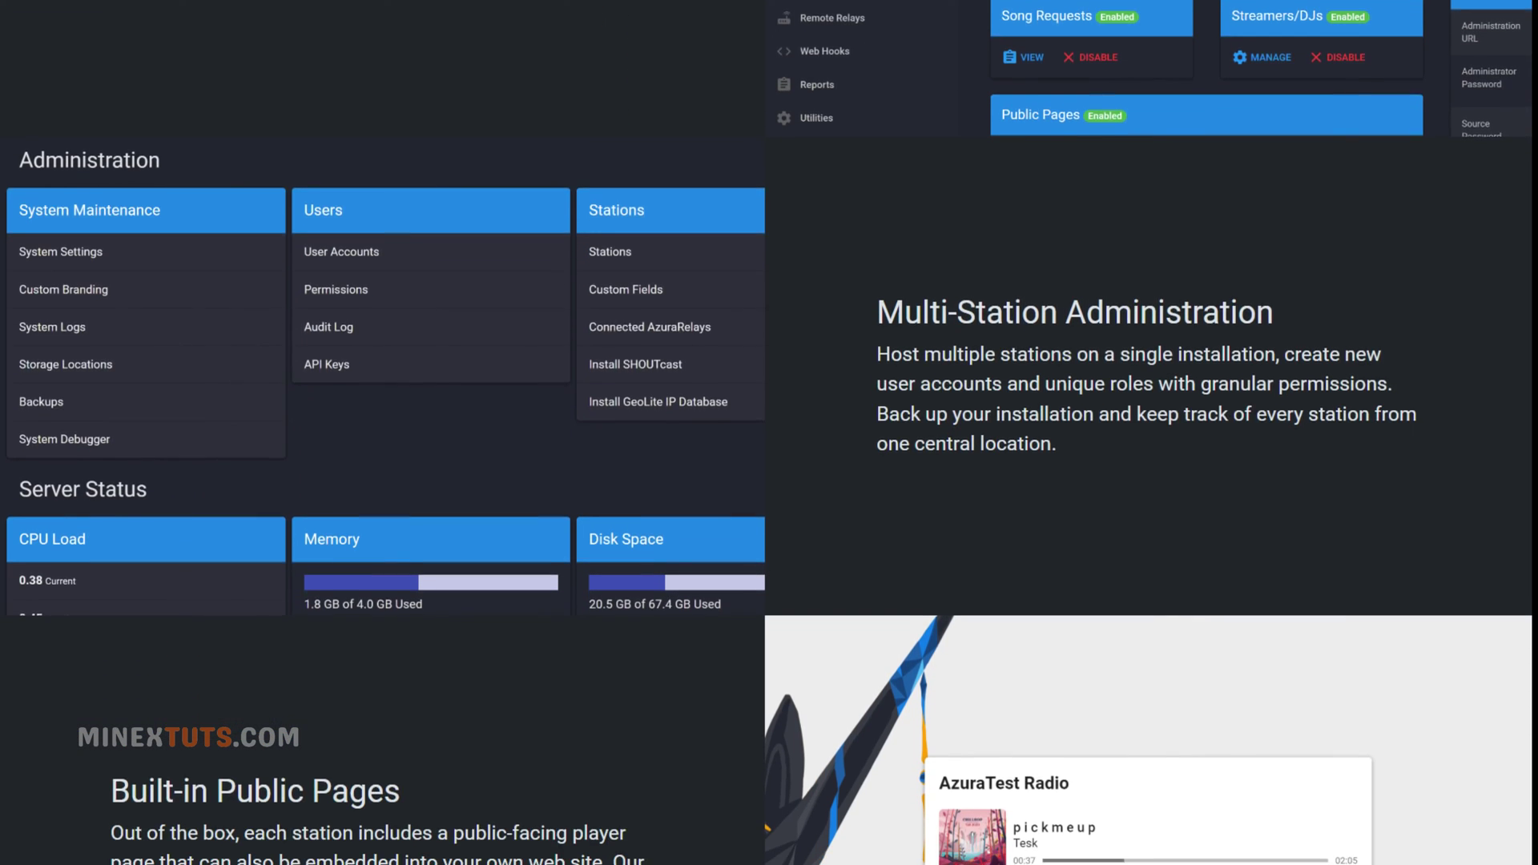
pyautogui.scroll(-4, 769, 432)
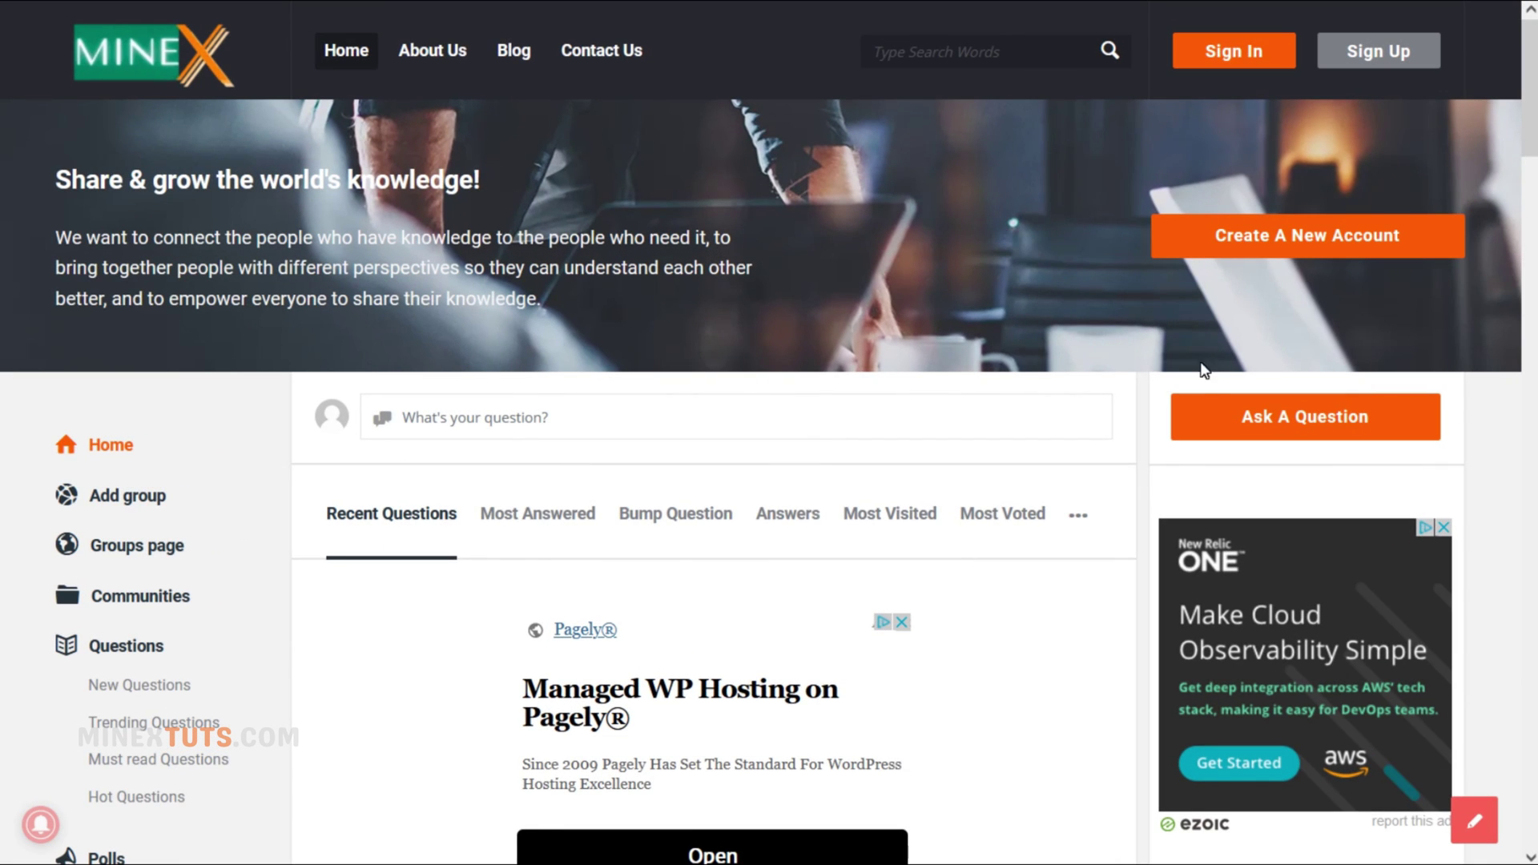
# Open the MinexTuts Ask A Question form and scroll through its empty fields
pyautogui.click(1220, 406)
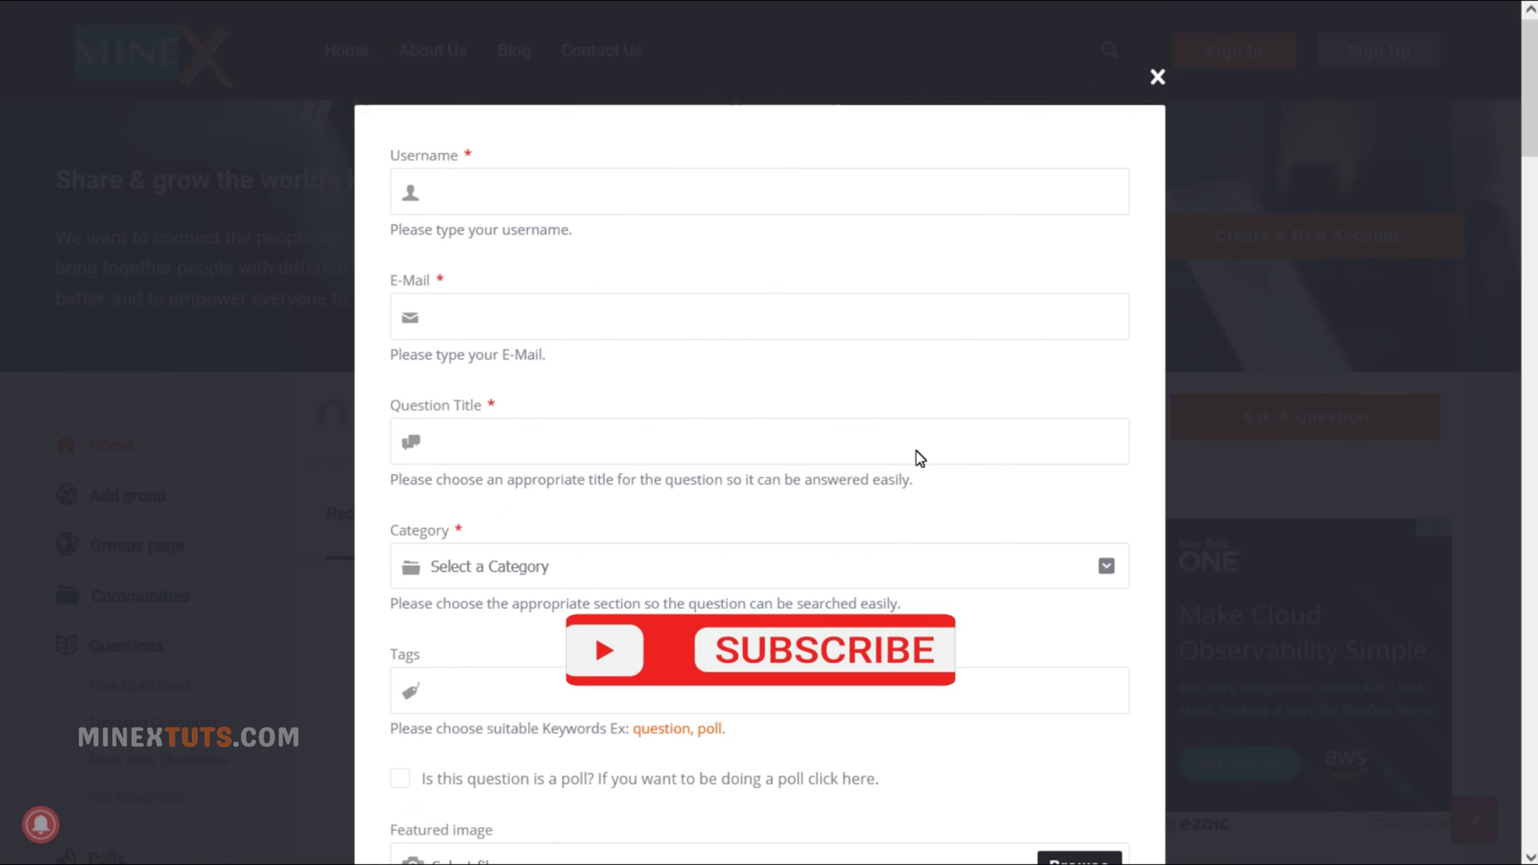
pyautogui.scroll(-10, 920, 458)
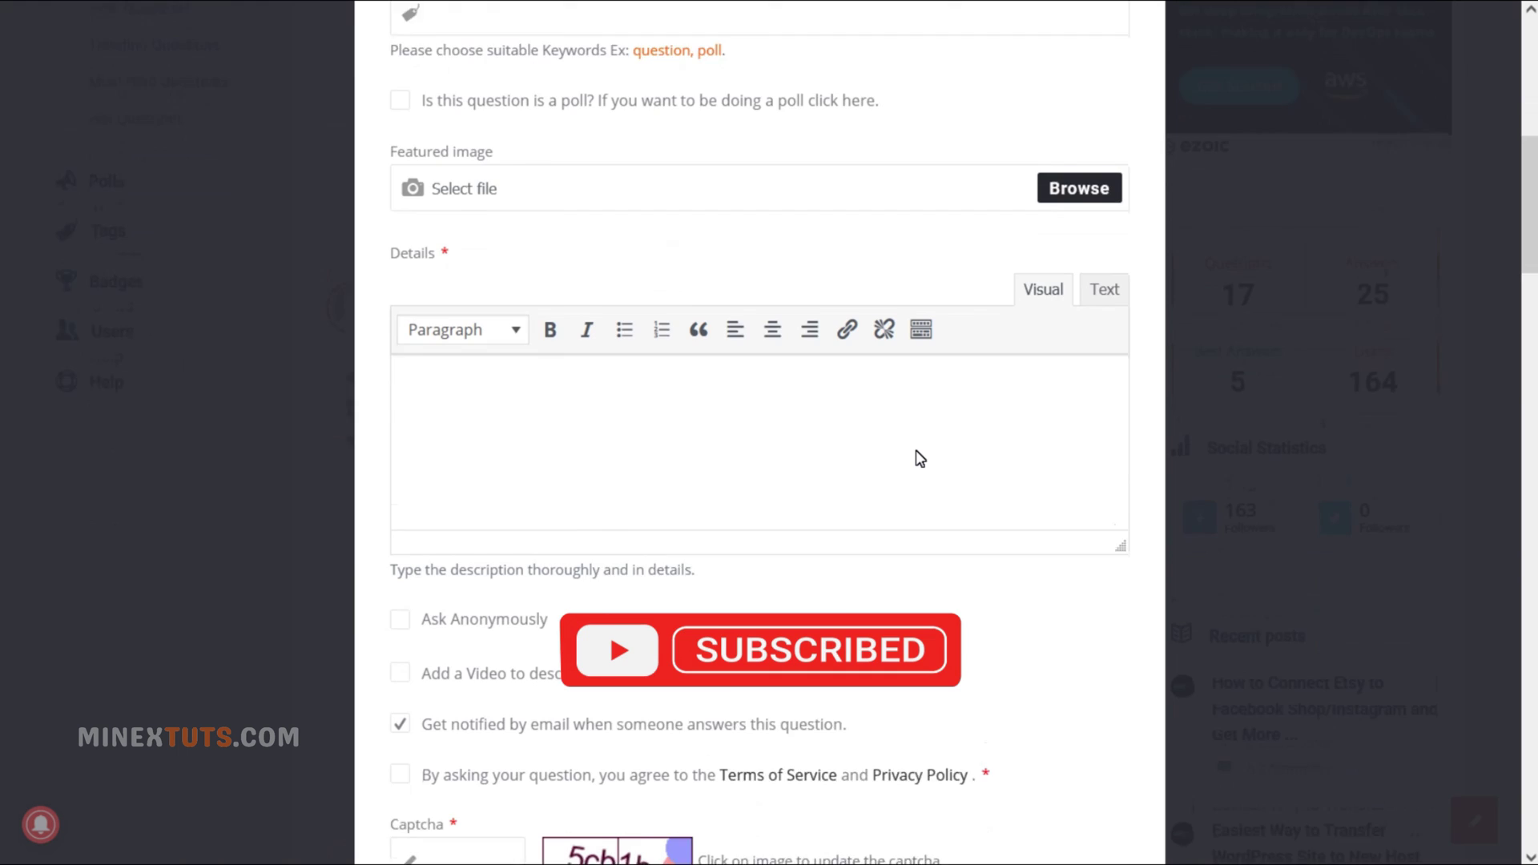
pyautogui.scroll(-2, 919, 458)
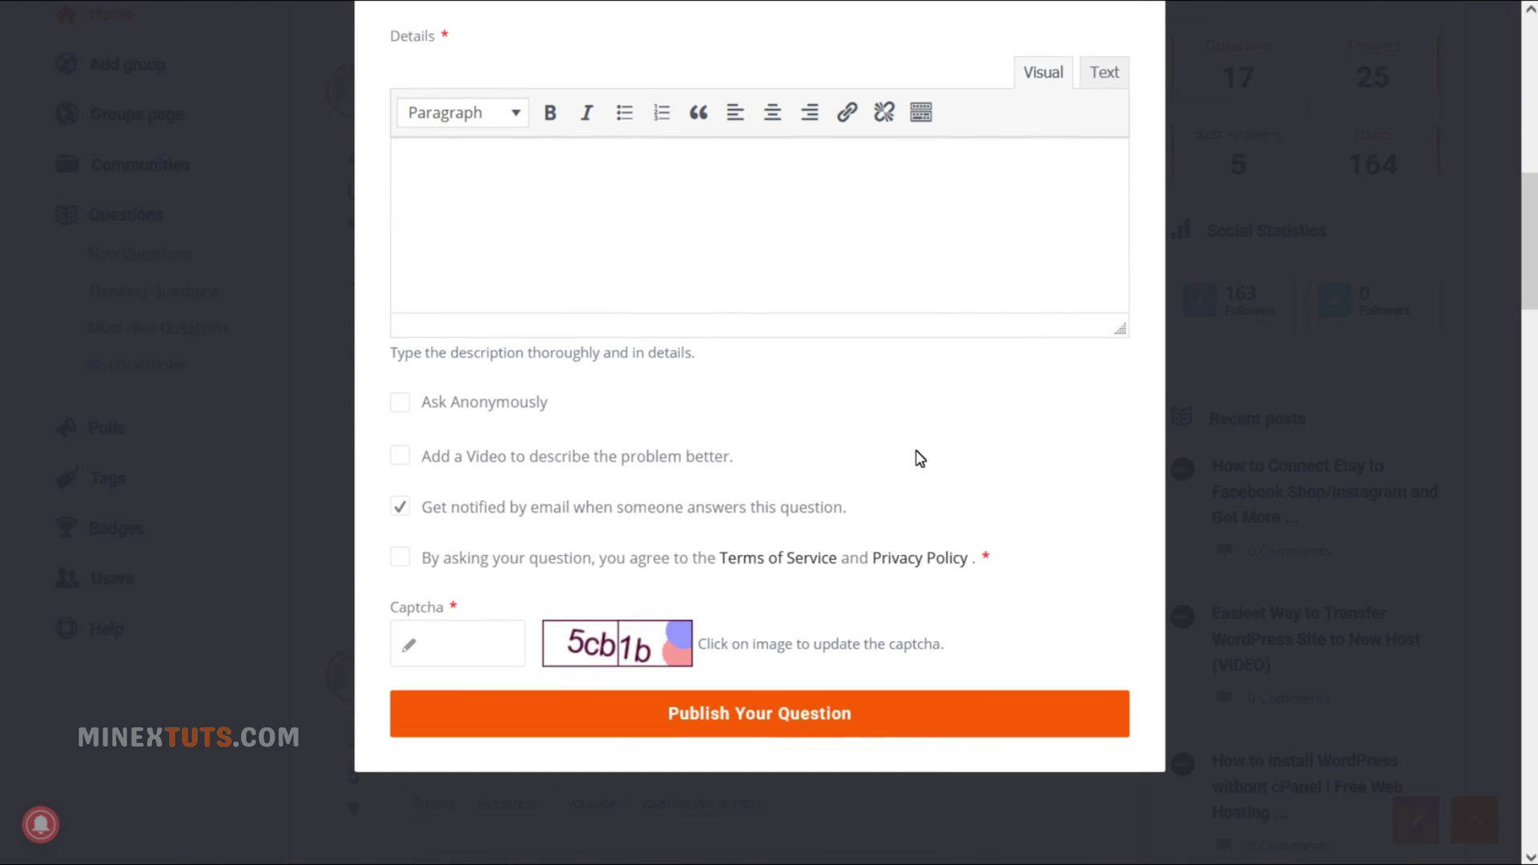